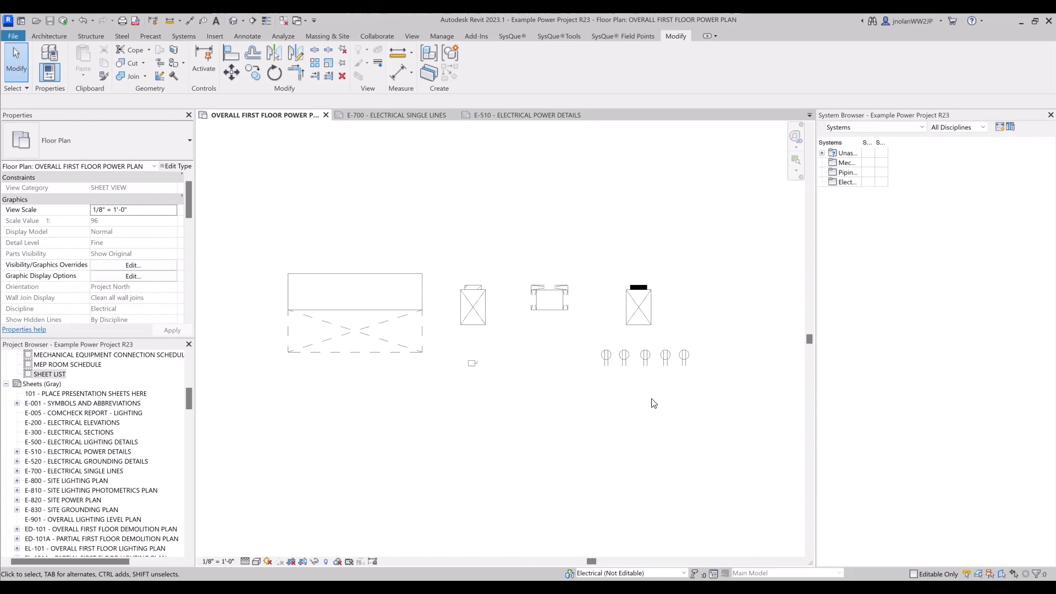
- Review the E-700 electrical single-line diagram against the equipment in the overall first floor power plan
{"action": "left_click", "coordinate": [408, 117]}
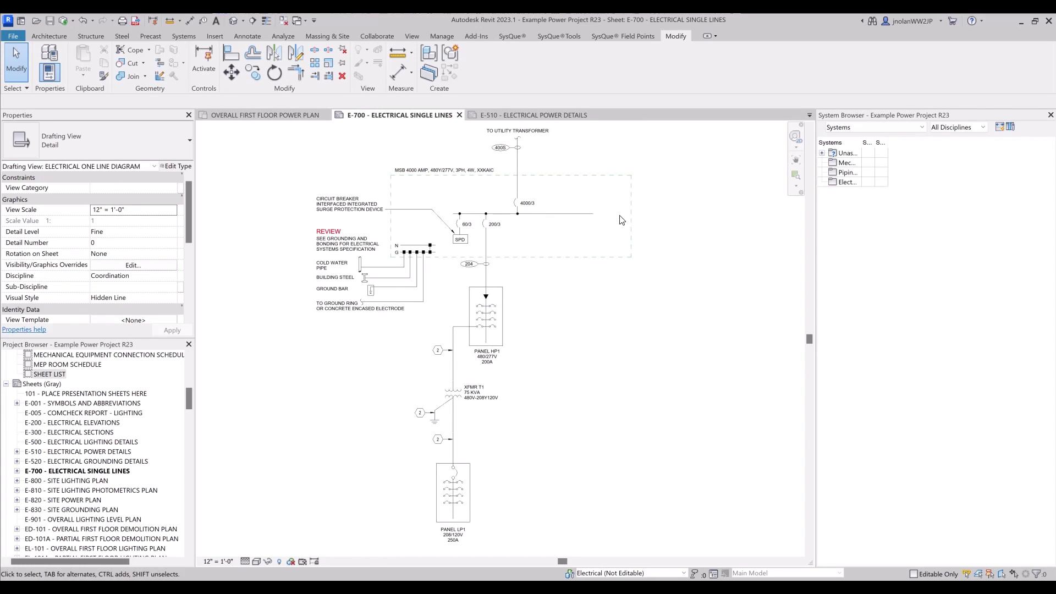
{"action": "left_click", "coordinate": [264, 117]}
{"action": "left_click", "coordinate": [408, 116]}
{"action": "key", "text": "ctrl+Tab"}
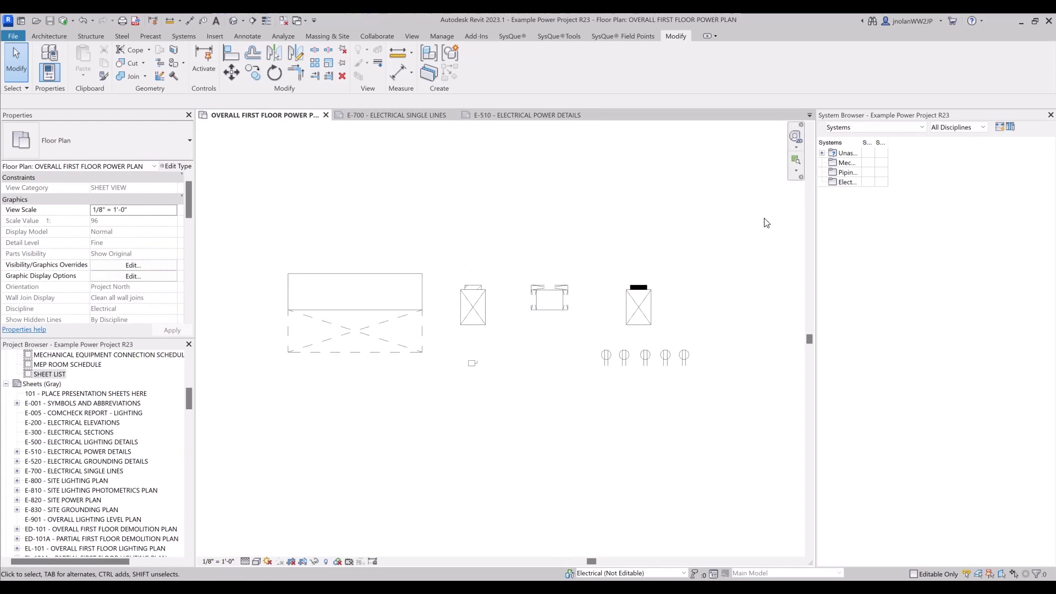
- Set the switchboard's panel name to MSB in the overall first floor power plan
{"action": "left_click", "coordinate": [377, 273]}
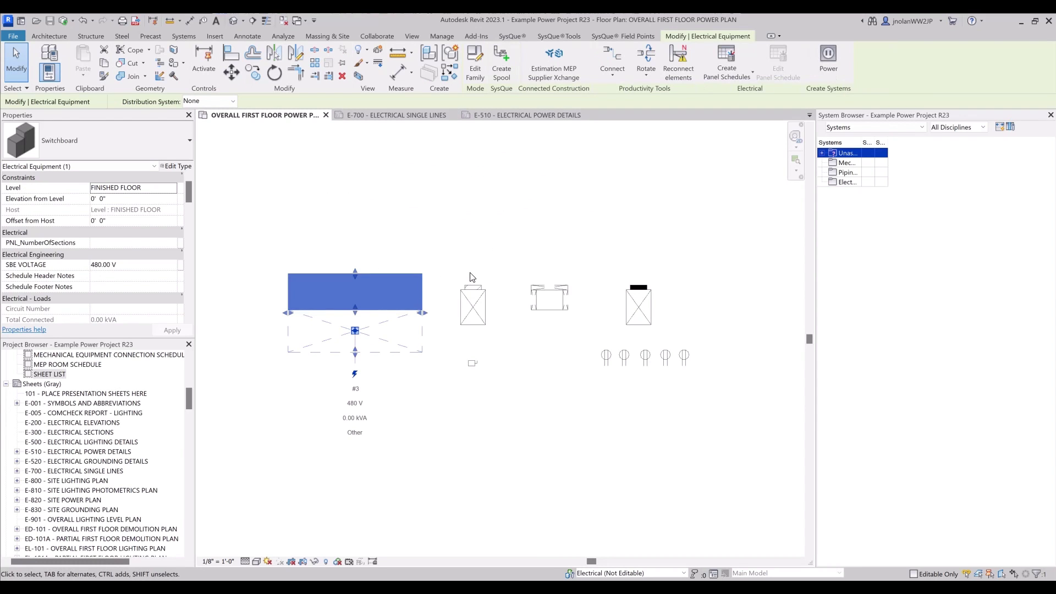
{"action": "scroll", "coordinate": [147, 258], "scroll_direction": "down", "scroll_amount": 8}
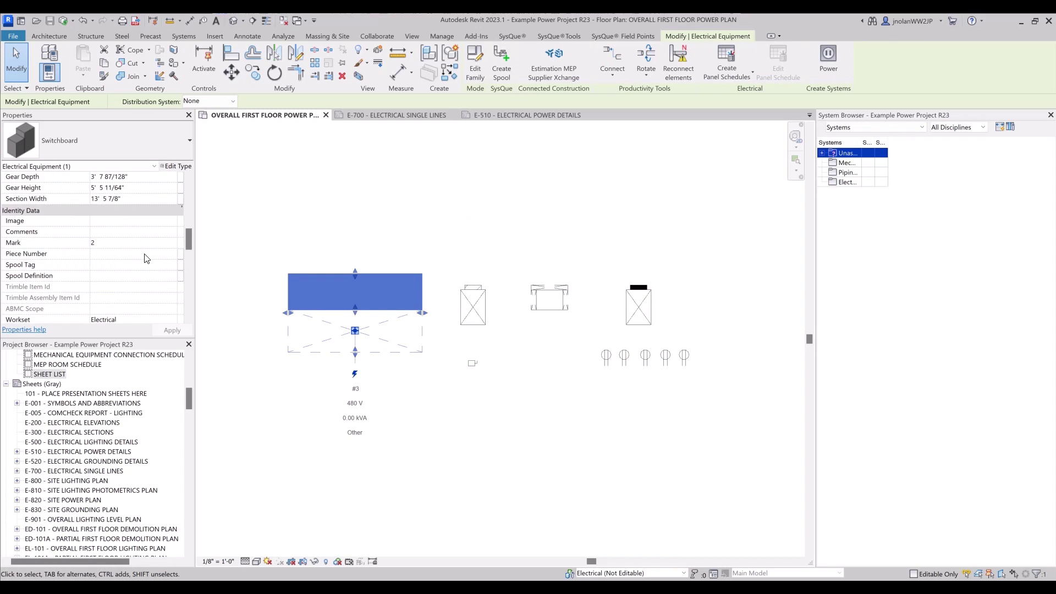
{"action": "scroll", "coordinate": [147, 259], "scroll_direction": "down", "scroll_amount": 10}
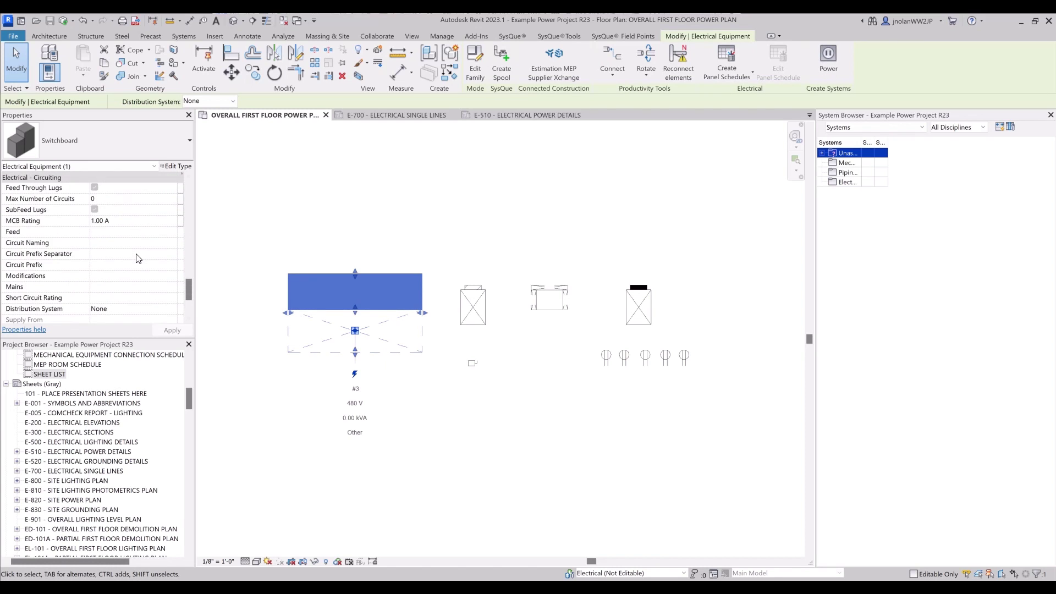
{"action": "scroll", "coordinate": [137, 258], "scroll_direction": "up", "scroll_amount": 5}
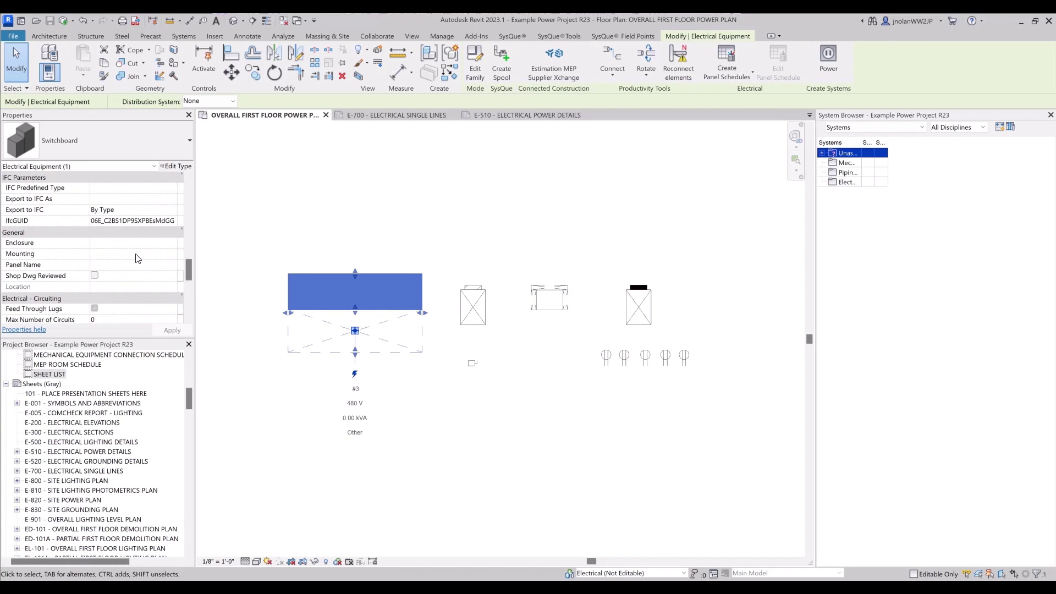
{"action": "left_click", "coordinate": [115, 264]}
{"action": "type", "text": "MSB"}
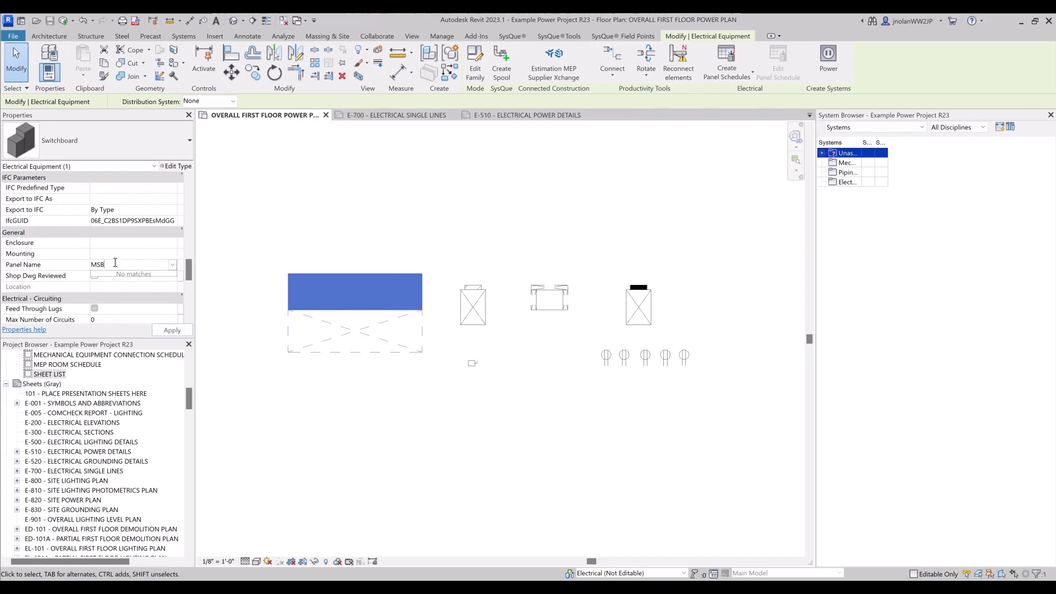
{"action": "left_click", "coordinate": [170, 331]}
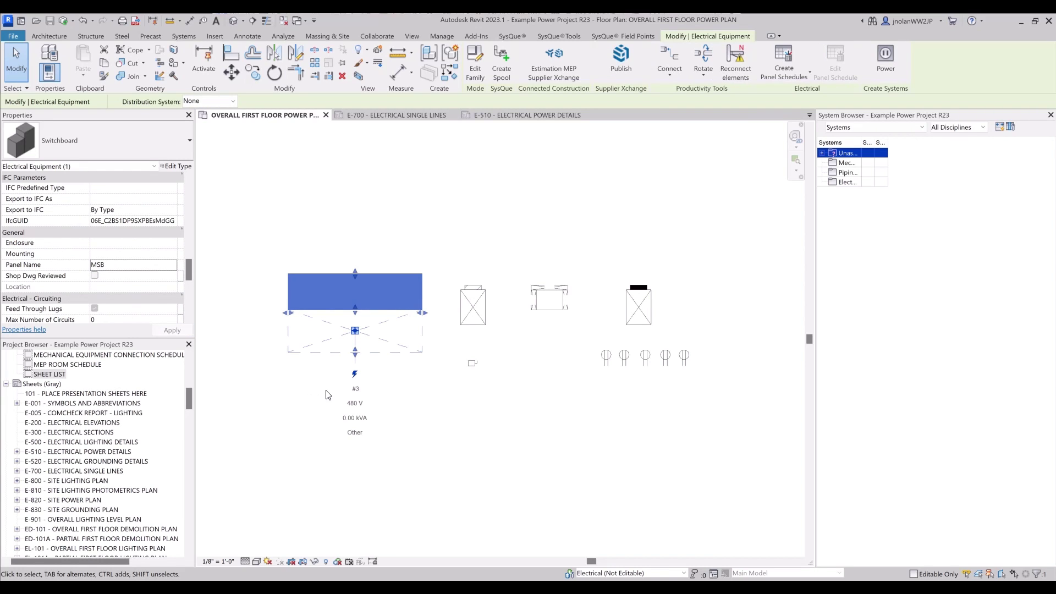
- Tag the switchboard with its panel name, placing the tag on the equipment without a leader
{"action": "key", "text": "t"}
{"action": "key", "text": "g"}
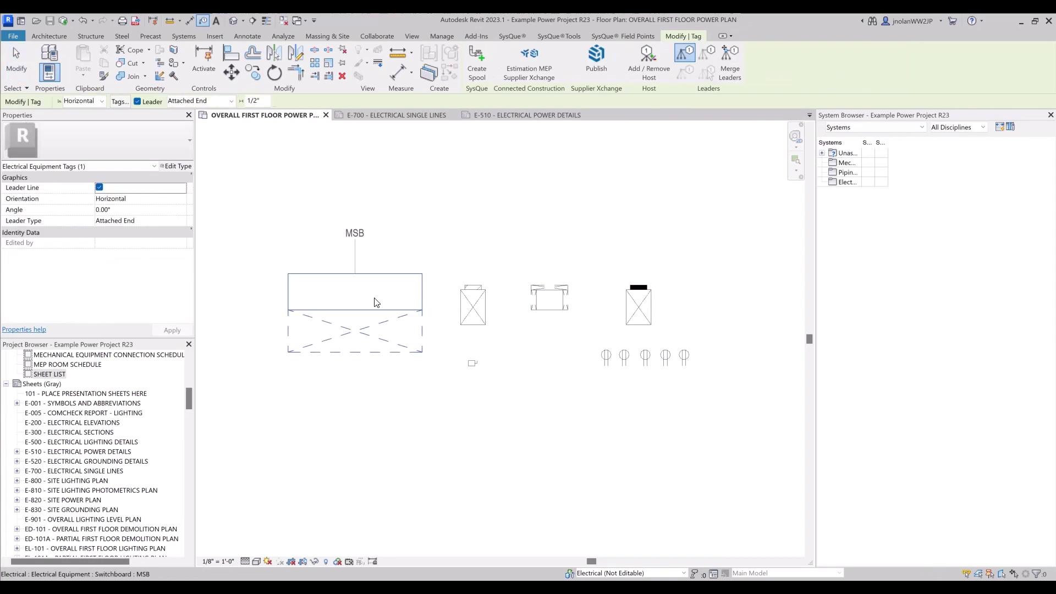
{"action": "left_click", "coordinate": [138, 102]}
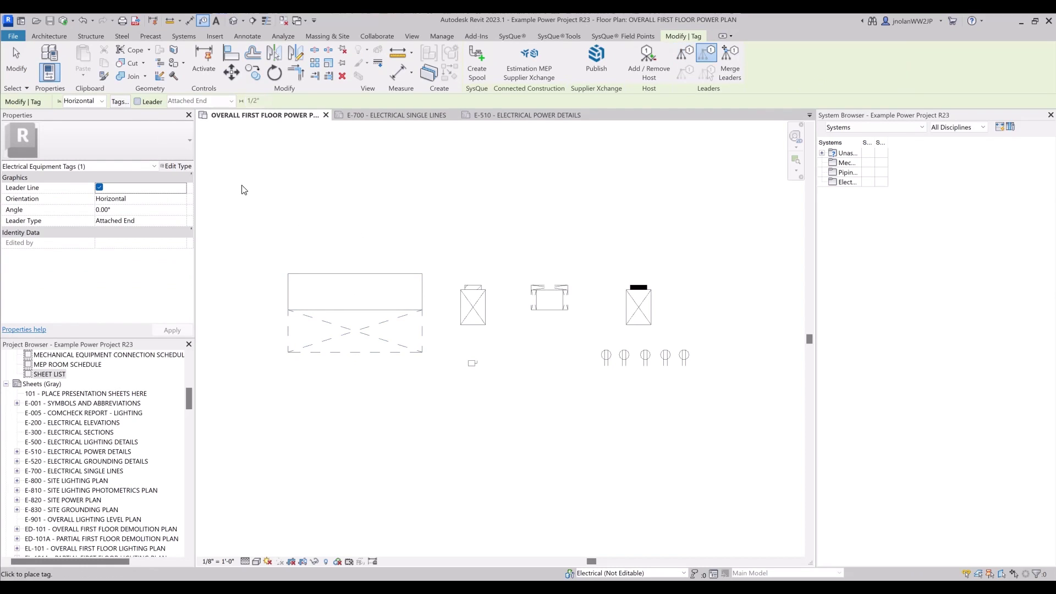
{"action": "left_click", "coordinate": [356, 307]}
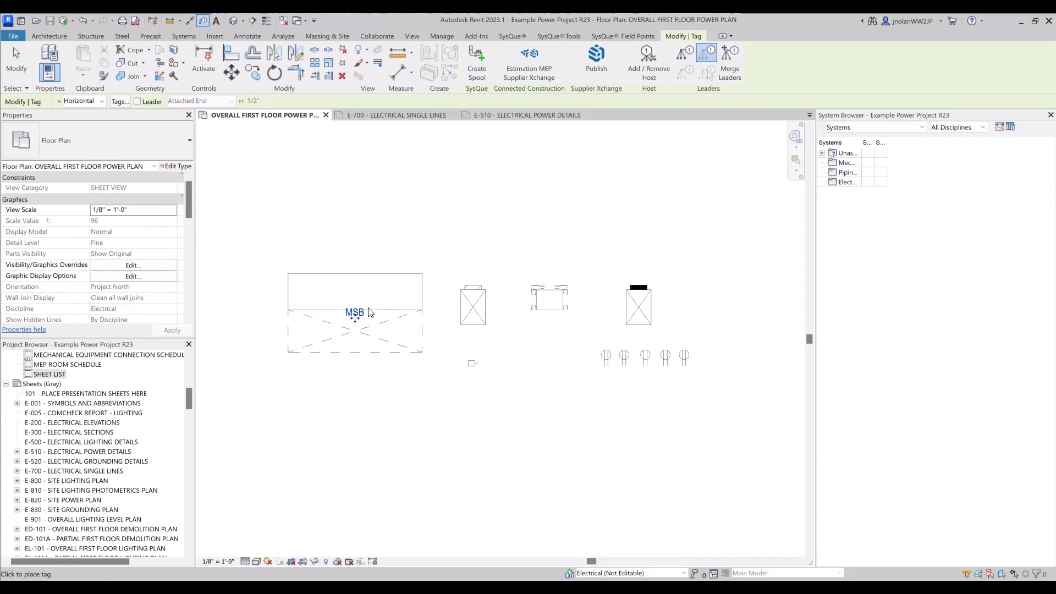
{"action": "key", "text": "Escape"}
{"action": "key", "text": "Escape"}
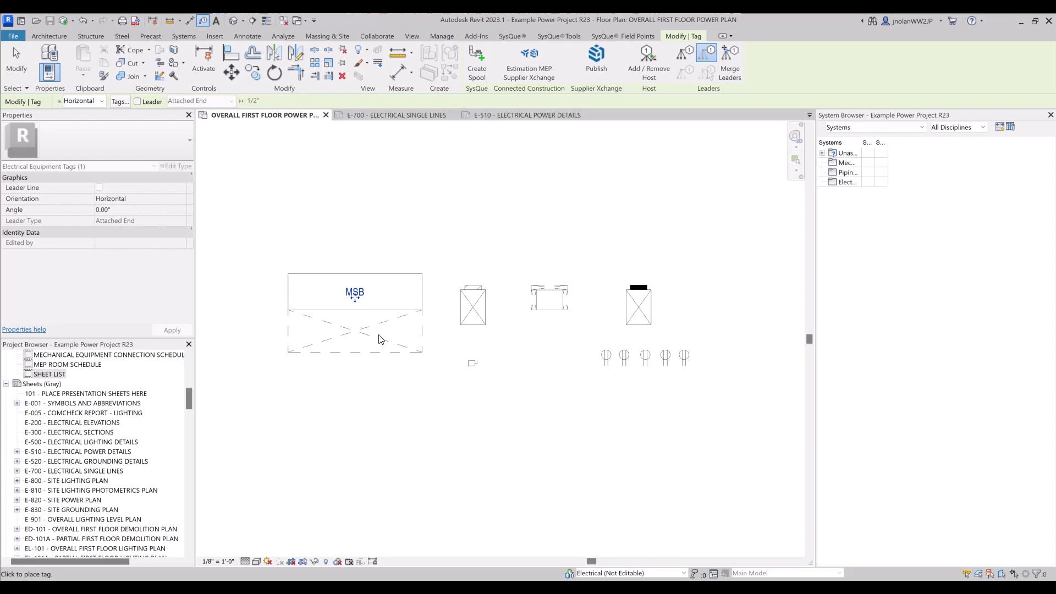
- Turn on the leader for the MSB tag and move the tag above the switchboard
{"action": "left_click", "coordinate": [361, 298]}
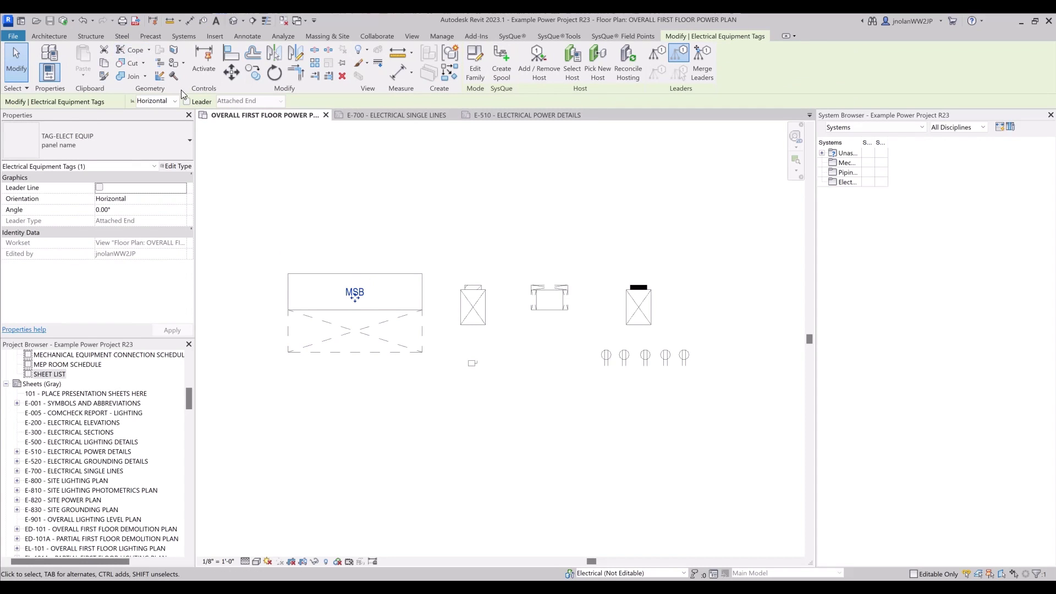
{"action": "left_click_drag", "start_coordinate": [354, 302], "coordinate": [355, 261]}
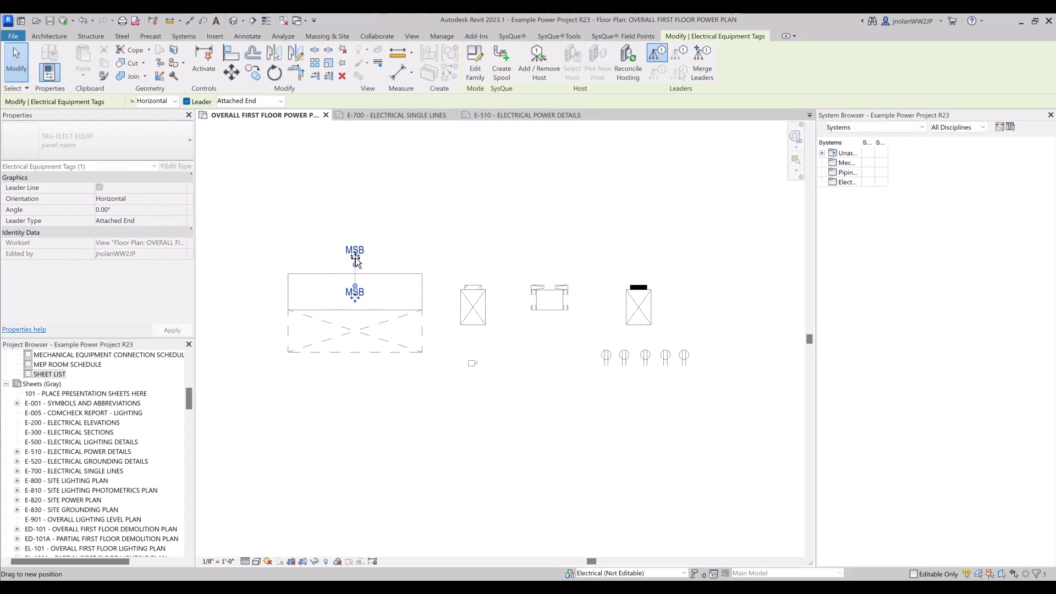
{"action": "key", "text": "Escape"}
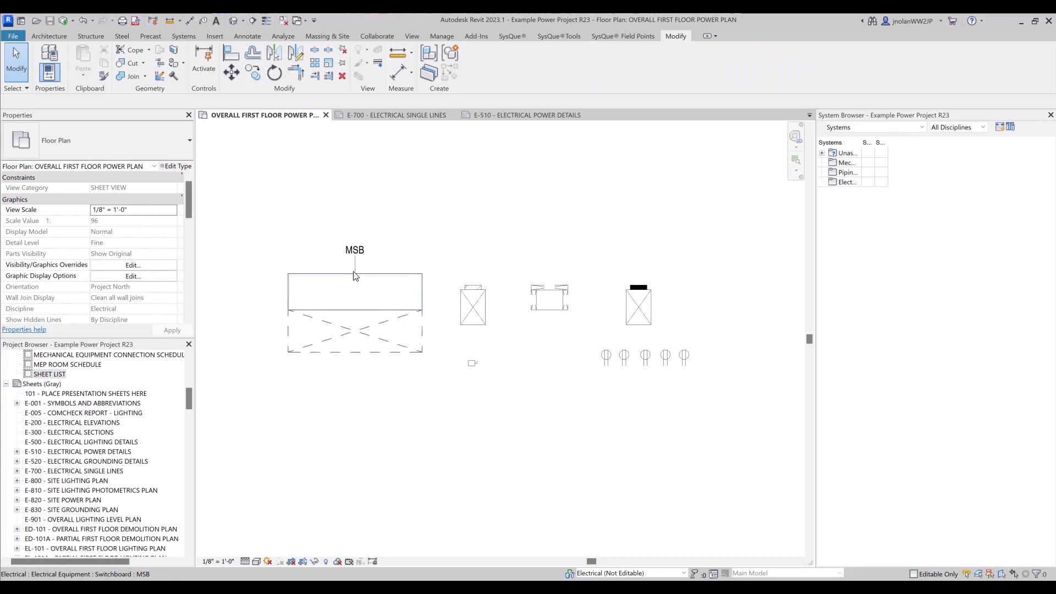
- Set the panel name of the 480V electrical panel to HP1
{"action": "left_click", "coordinate": [480, 290]}
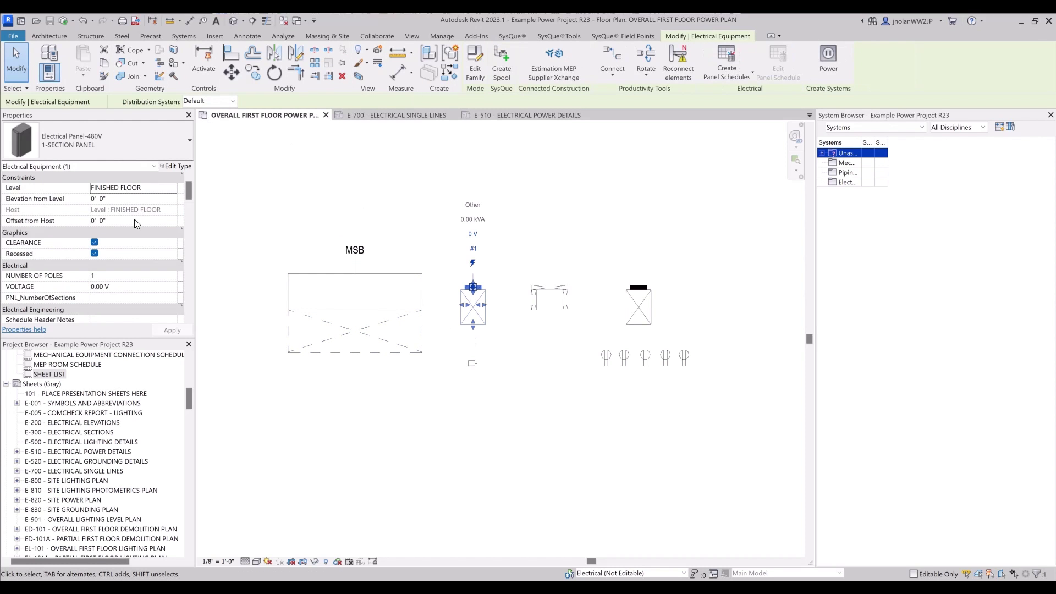
{"action": "scroll", "coordinate": [137, 224], "scroll_direction": "down", "scroll_amount": 10}
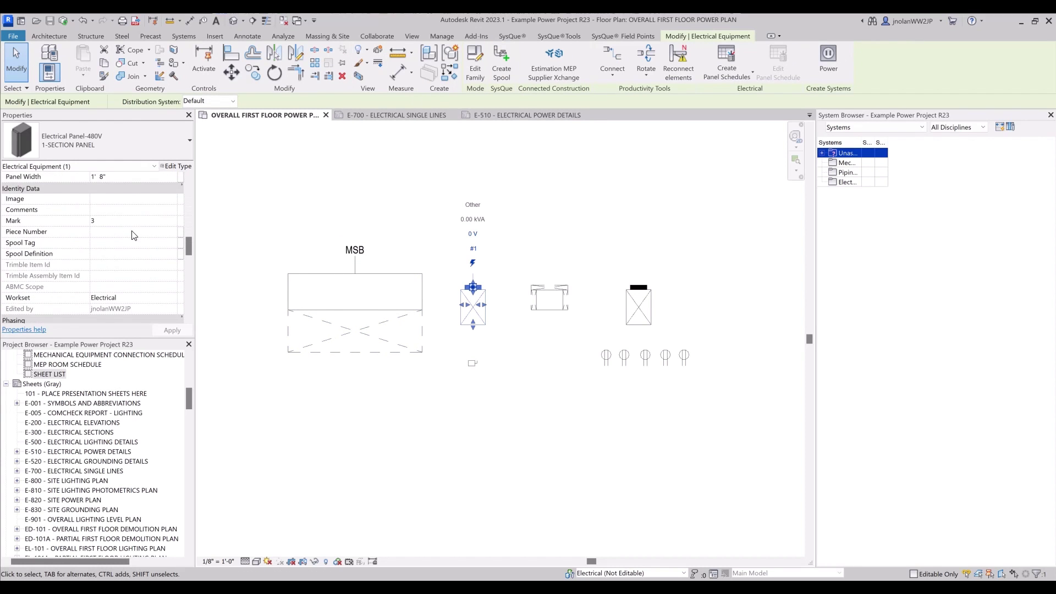
{"action": "scroll", "coordinate": [112, 244], "scroll_direction": "down", "scroll_amount": 5}
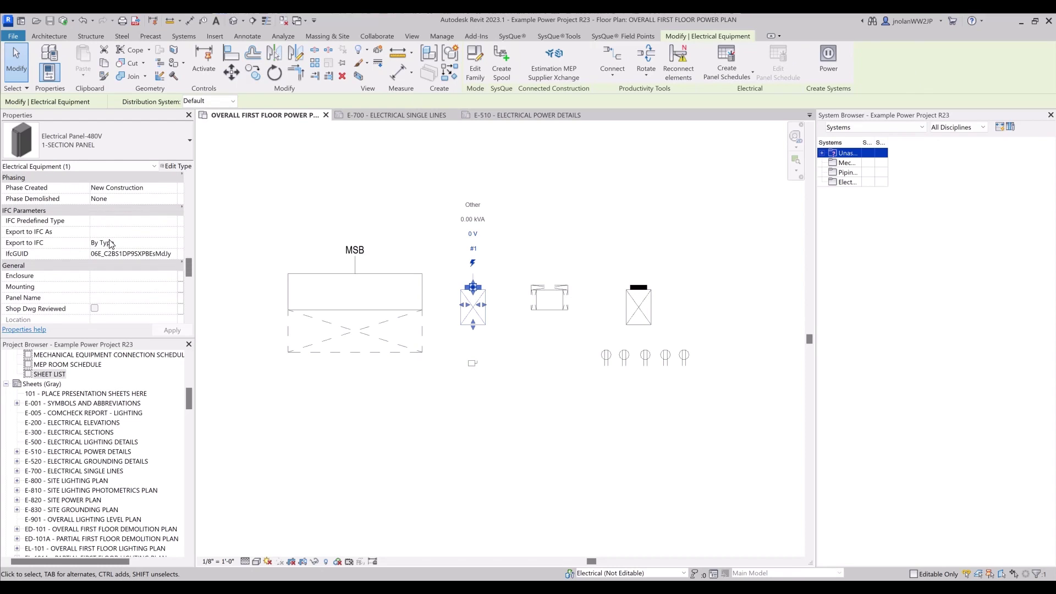
{"action": "left_click", "coordinate": [108, 298]}
{"action": "type", "text": "HP1"}
{"action": "left_click", "coordinate": [173, 330]}
- Tag panel HP1 with its panel name above the equipment, using an attached-end leader
{"action": "key", "text": "t"}
{"action": "key", "text": "g"}
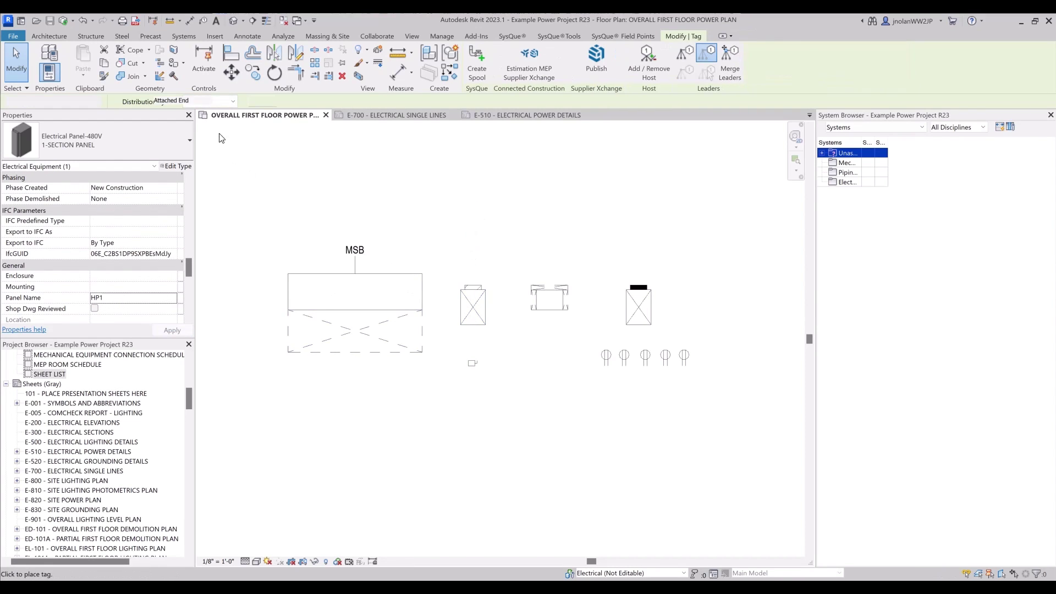
{"action": "left_click", "coordinate": [138, 101]}
{"action": "left_click", "coordinate": [481, 291]}
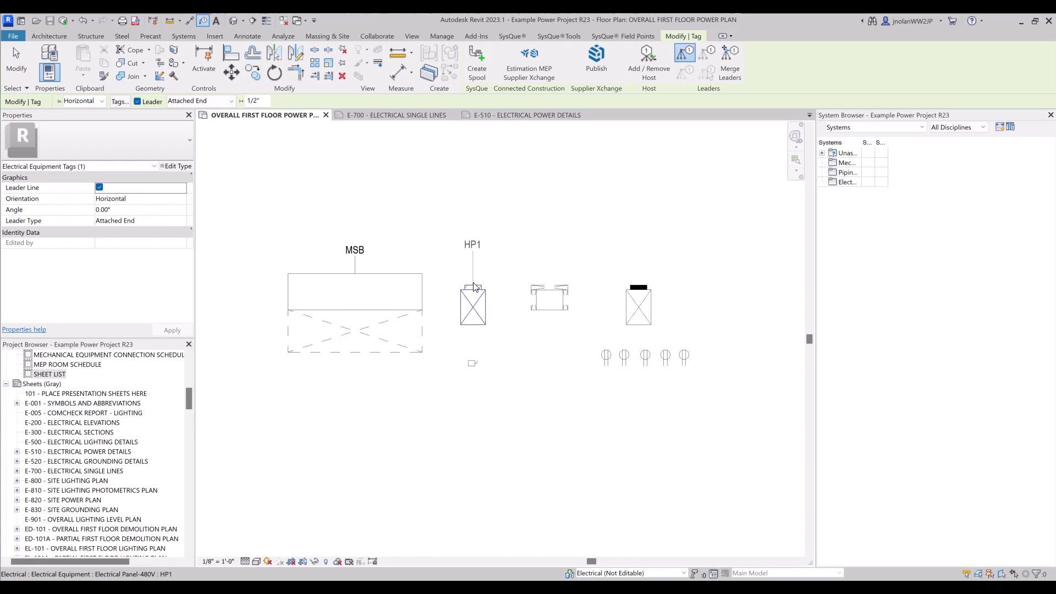
{"action": "key", "text": "Escape"}
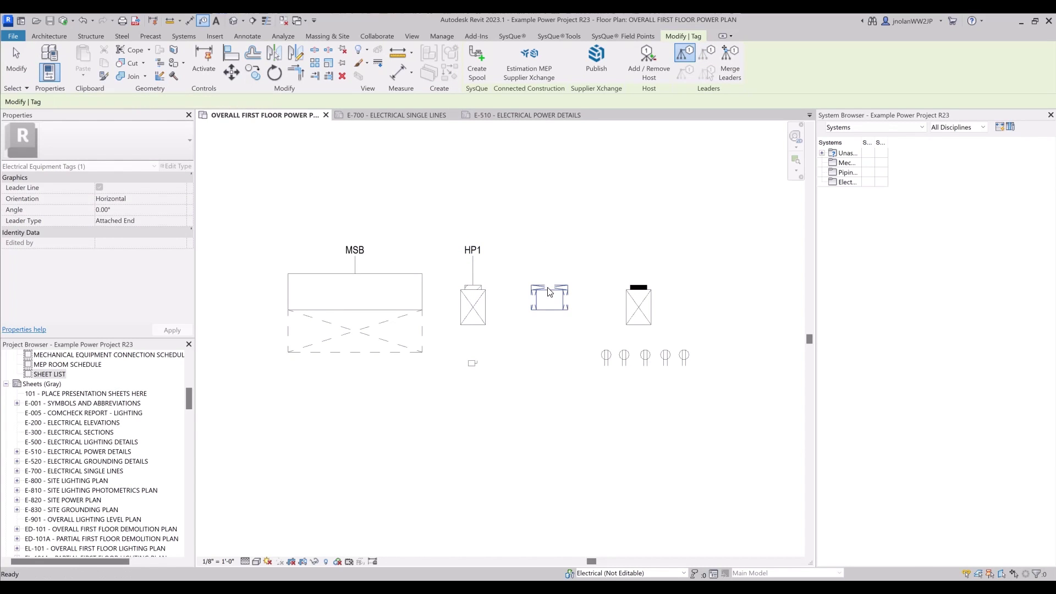
- Set the panel name of the 75kVA dry transformer to XFMR T1
{"action": "left_click", "coordinate": [548, 297]}
{"action": "scroll", "coordinate": [118, 275], "scroll_direction": "down", "scroll_amount": 5}
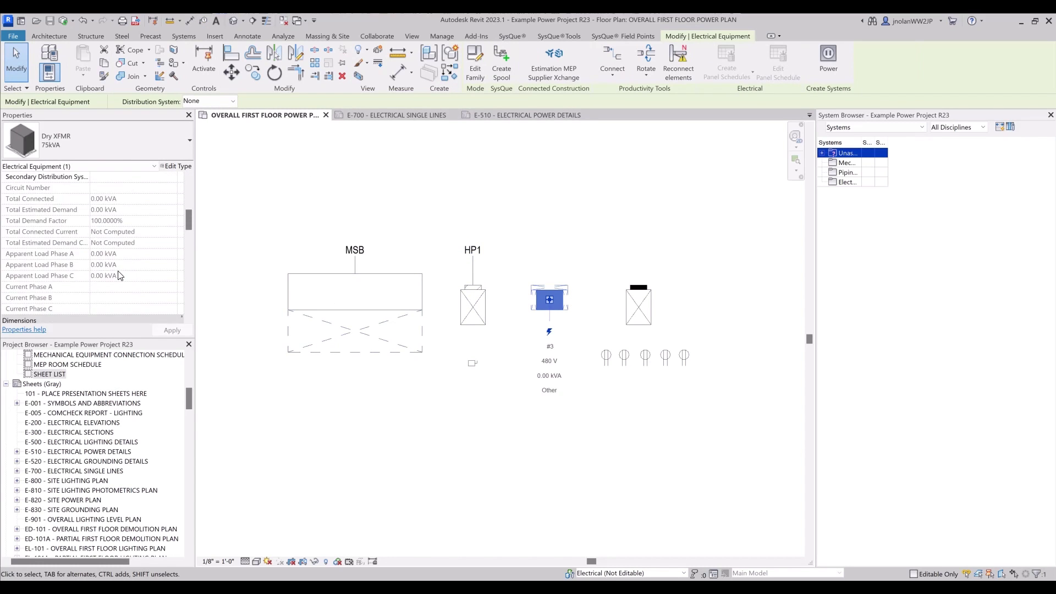
{"action": "scroll", "coordinate": [119, 275], "scroll_direction": "down", "scroll_amount": 5}
{"action": "left_click", "coordinate": [117, 286]}
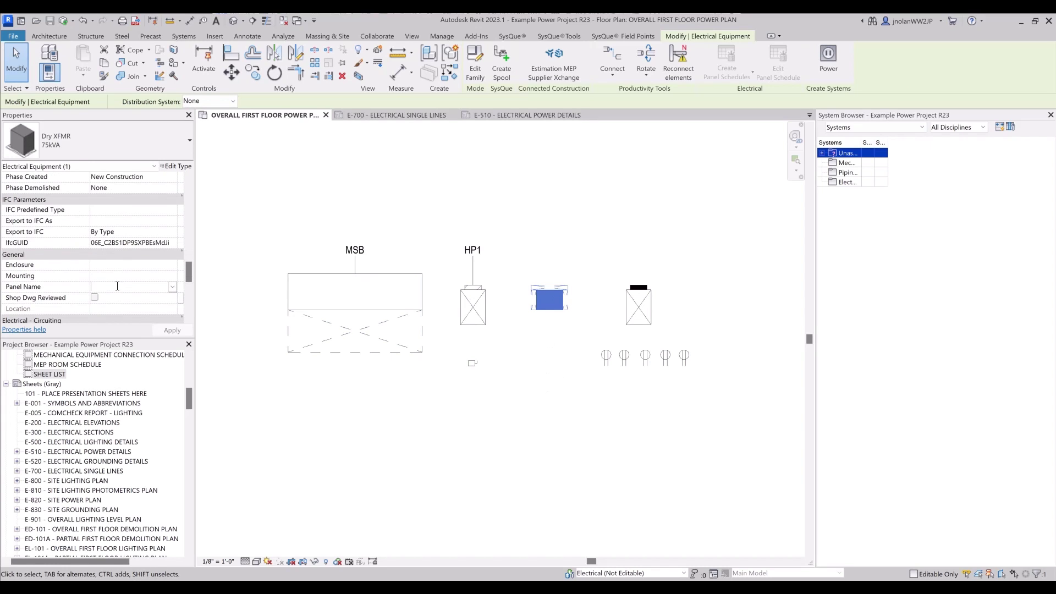
{"action": "type", "text": "XFMR T1"}
{"action": "left_click", "coordinate": [172, 330]}
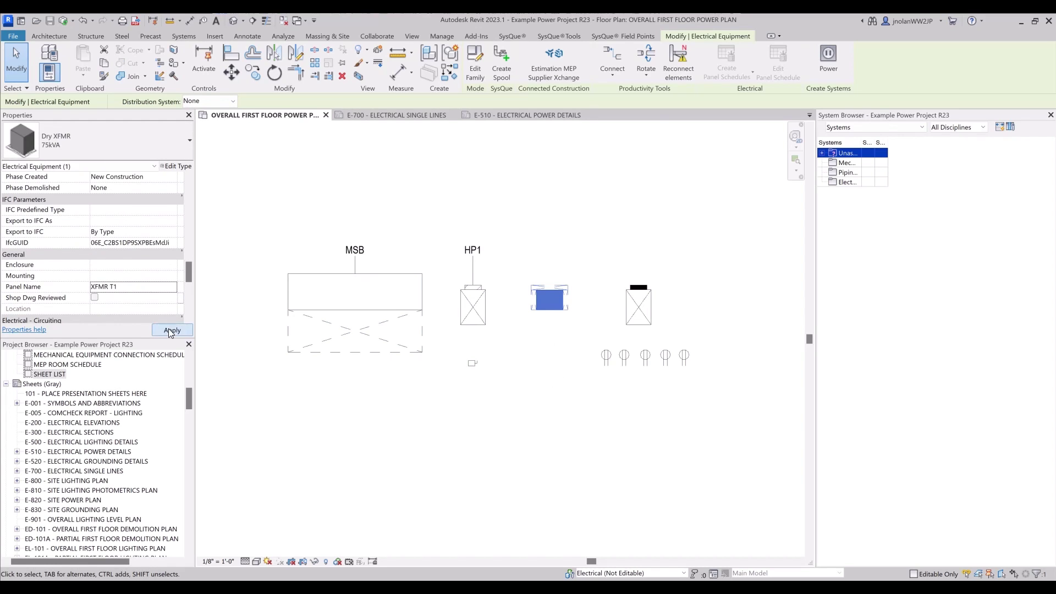
- Tag transformer XFMR T1 with its panel name above the equipment, using an attached-end leader
{"action": "left_click", "coordinate": [552, 288]}
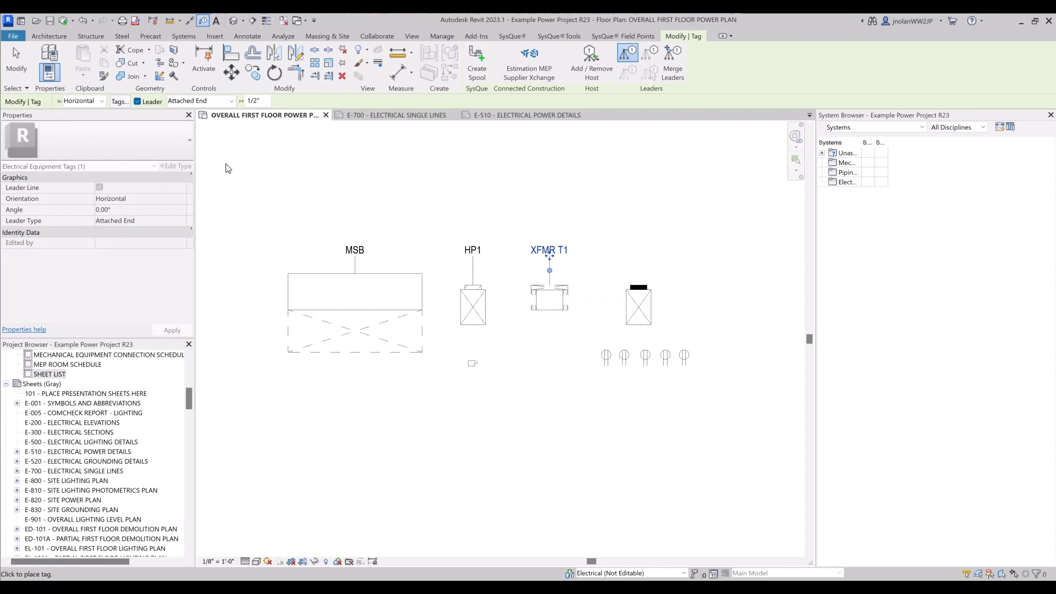
{"action": "key", "text": "Escape"}
{"action": "key", "text": "Escape"}
- Name the 208V electrical panel LP1 and tag it with a leader above the equipment
{"action": "left_click", "coordinate": [640, 300]}
{"action": "scroll", "coordinate": [109, 257], "scroll_direction": "down", "scroll_amount": 5}
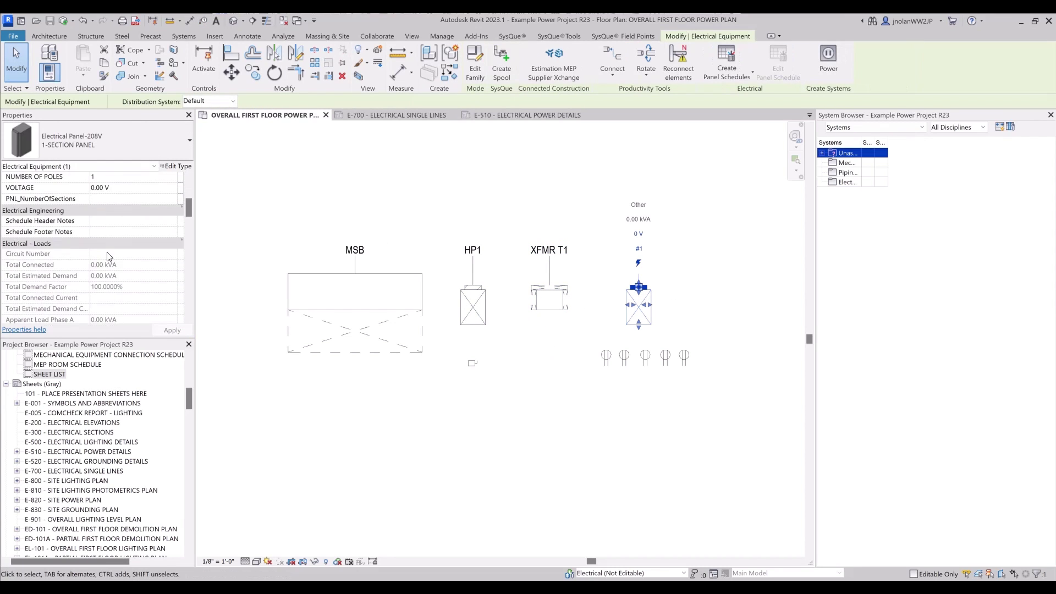
{"action": "scroll", "coordinate": [109, 256], "scroll_direction": "down", "scroll_amount": 8}
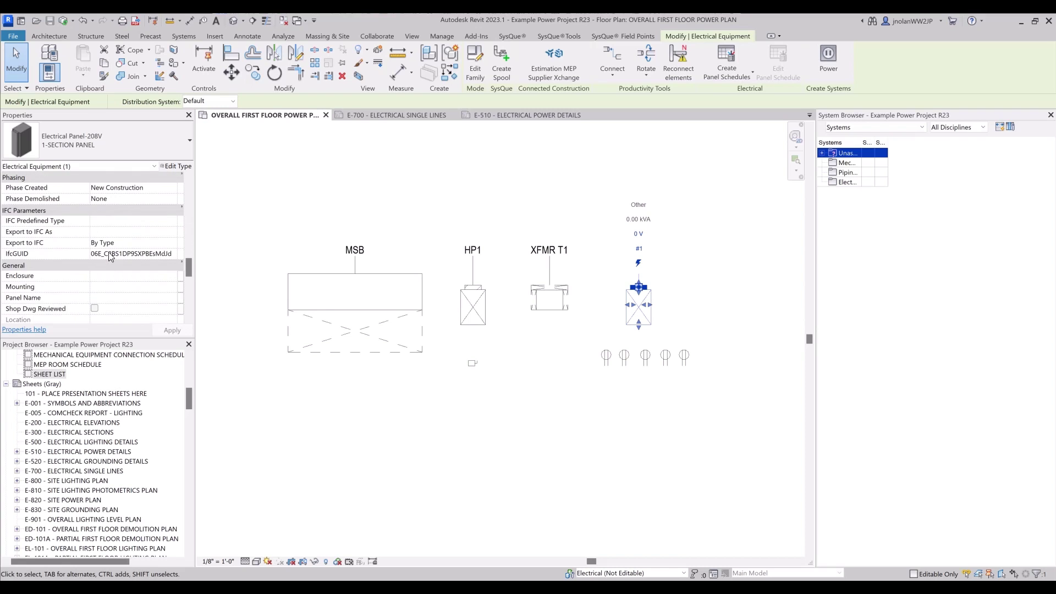
{"action": "left_click", "coordinate": [115, 297]}
{"action": "type", "text": "LP1"}
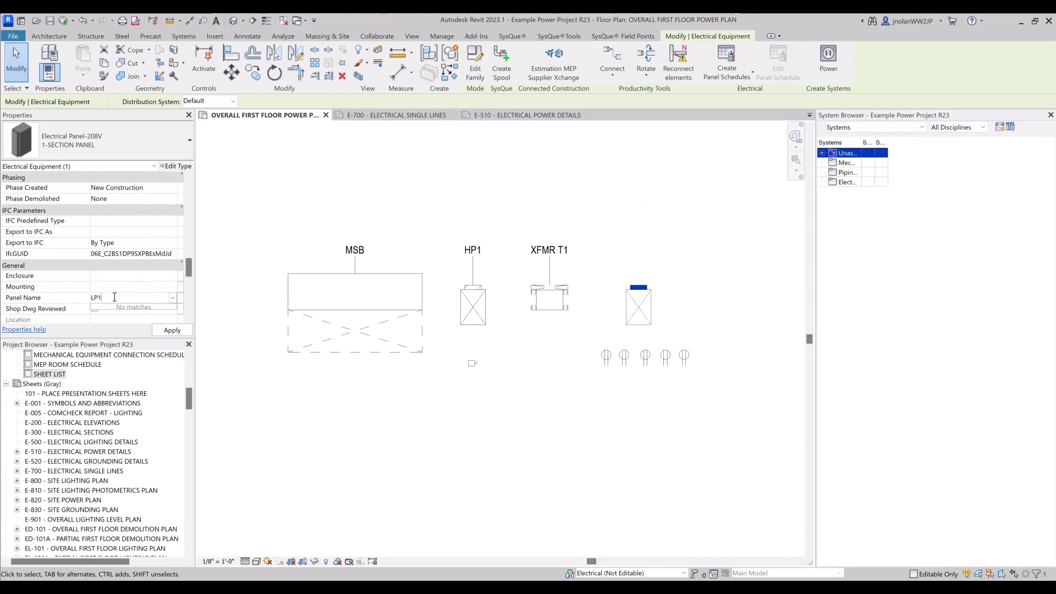
{"action": "type", "text": "g"}
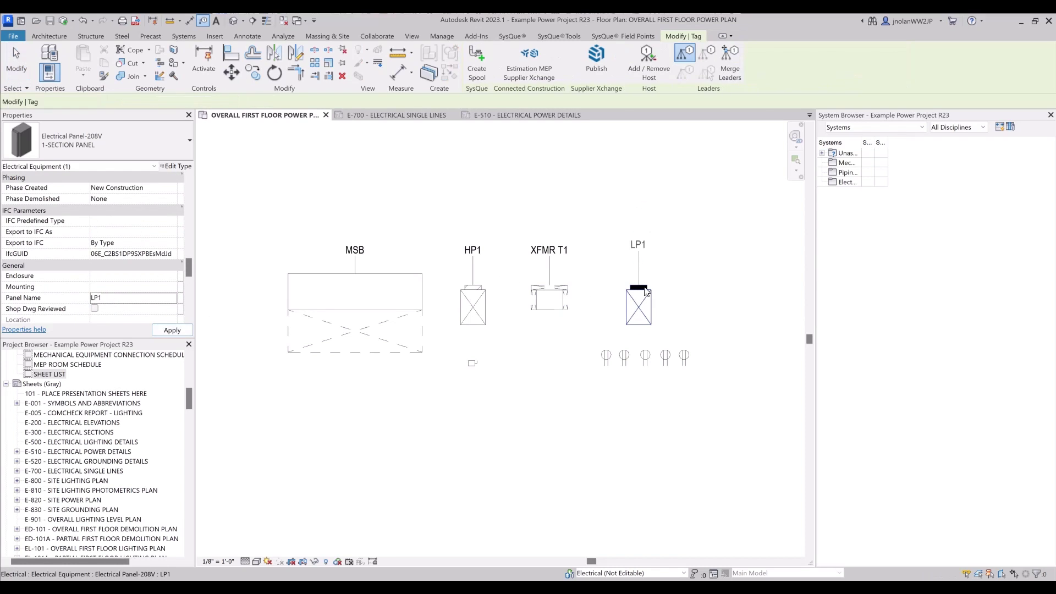
{"action": "key", "text": "Escape"}
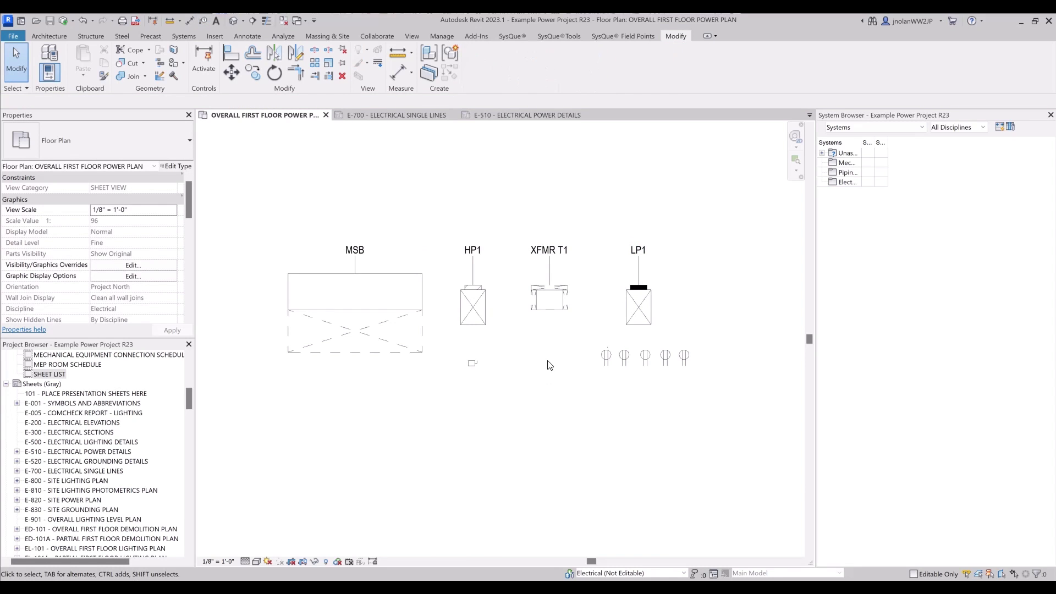
- Check the tagged equipment in the floor plan against the E-700 single-line diagram and return to the plan
{"action": "left_click_drag", "start_coordinate": [240, 210], "coordinate": [711, 348]}
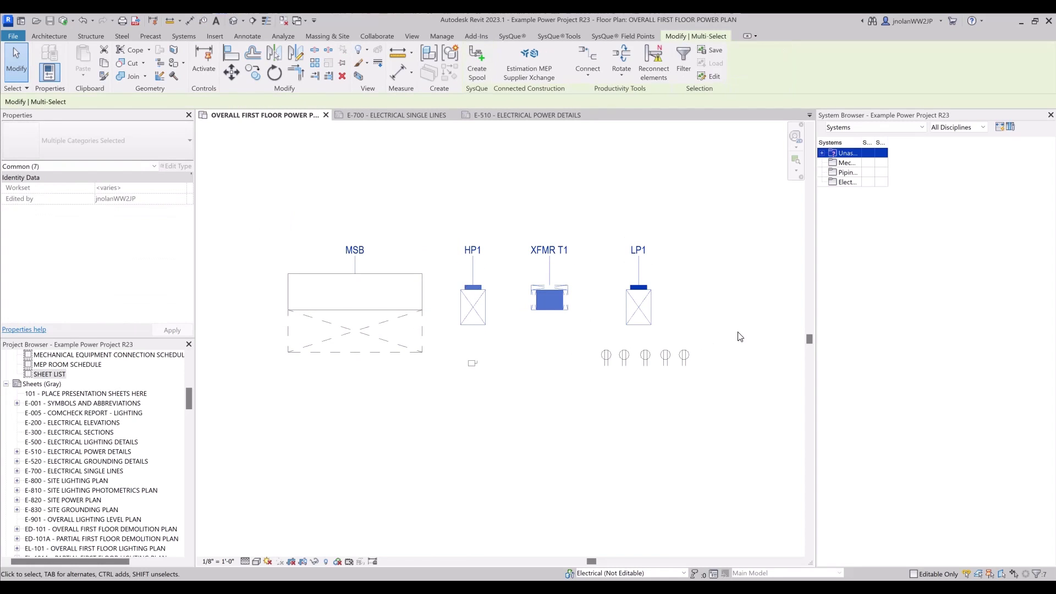
{"action": "left_click", "coordinate": [417, 170]}
{"action": "left_click", "coordinate": [418, 117]}
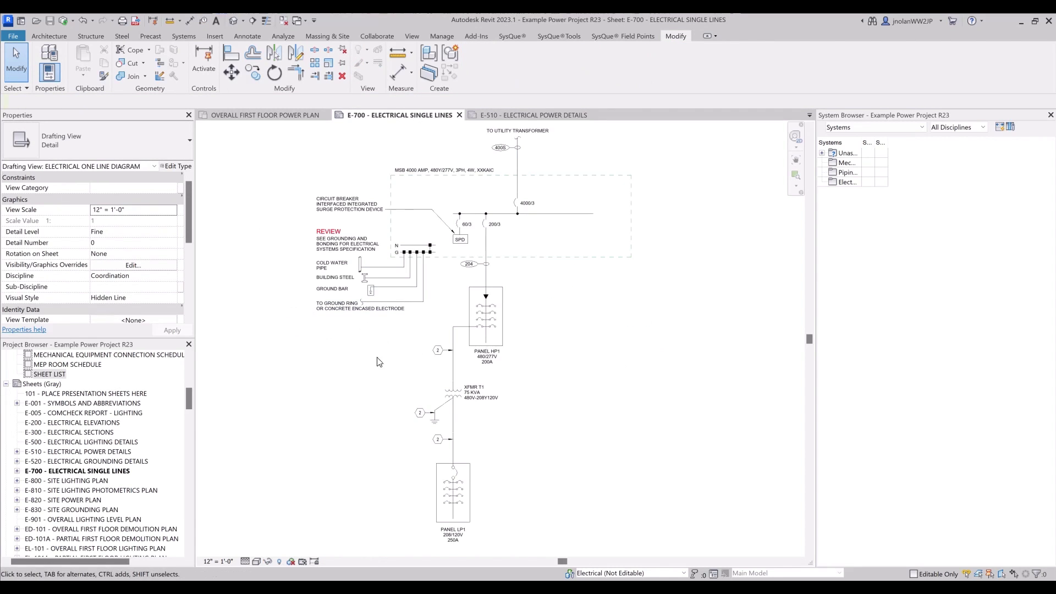
{"action": "left_click", "coordinate": [264, 115]}
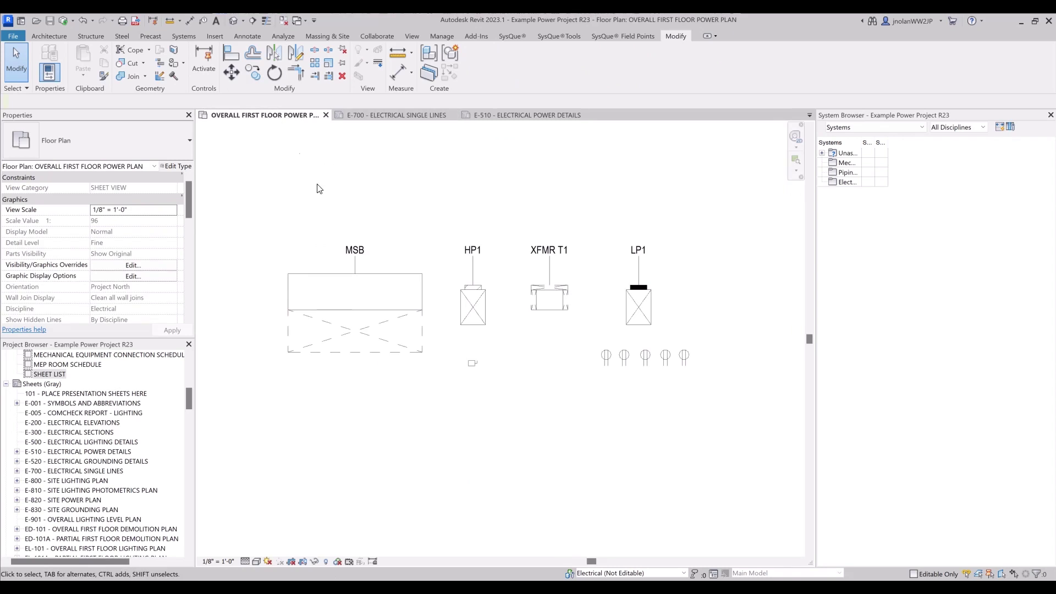
- Assign the 277/480 Wye distribution system to switchboard MSB
{"action": "left_click", "coordinate": [394, 285]}
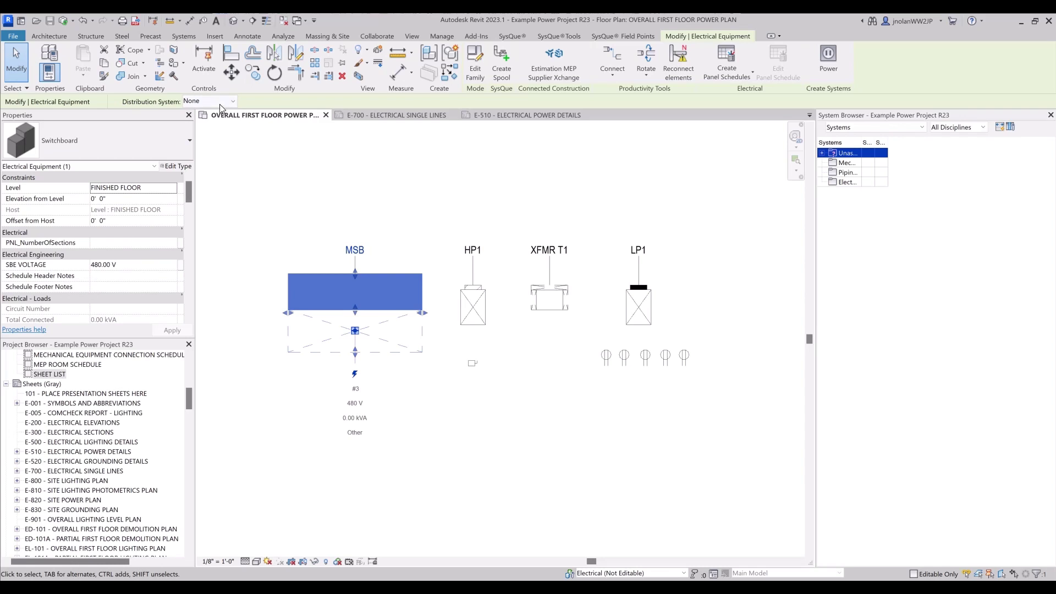
{"action": "left_click", "coordinate": [173, 106]}
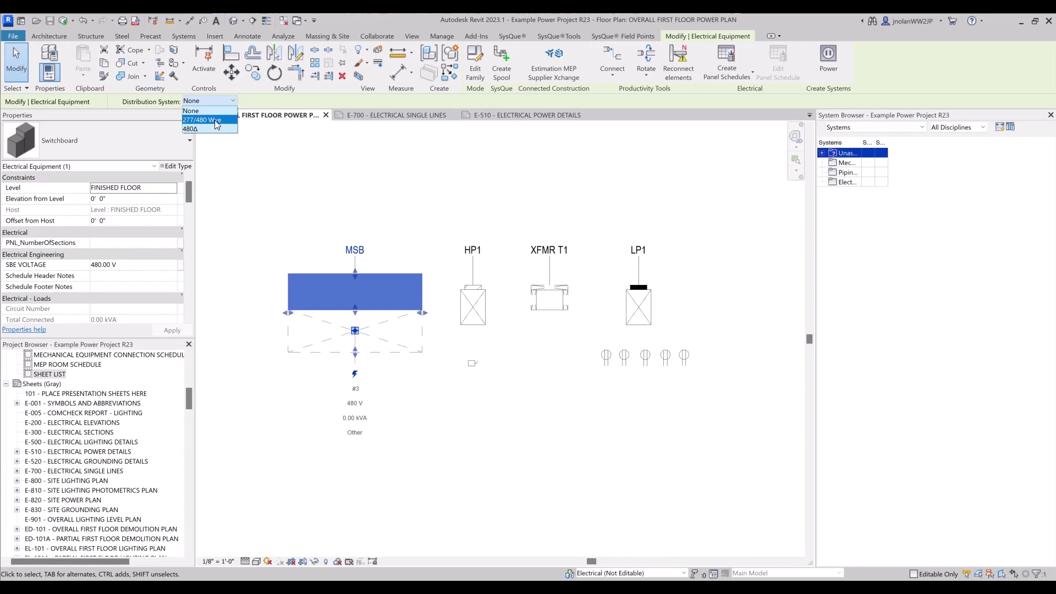
{"action": "left_click", "coordinate": [215, 119]}
{"action": "left_click", "coordinate": [372, 213]}
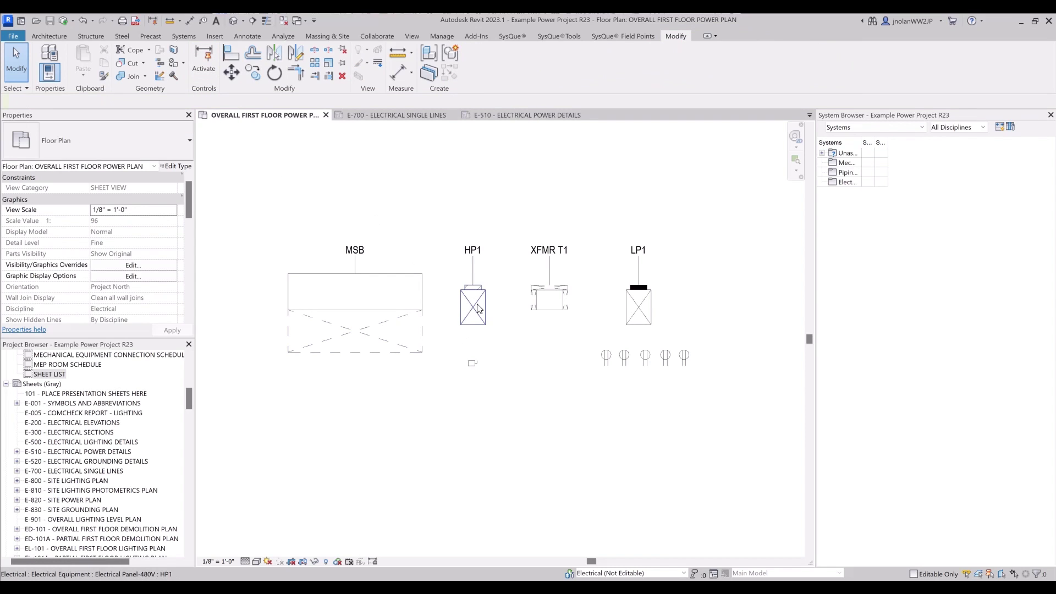
- Set panel HP1 to 3 poles and 480 V, and assign it the 277/480 Wye distribution system
{"action": "left_click", "coordinate": [473, 310]}
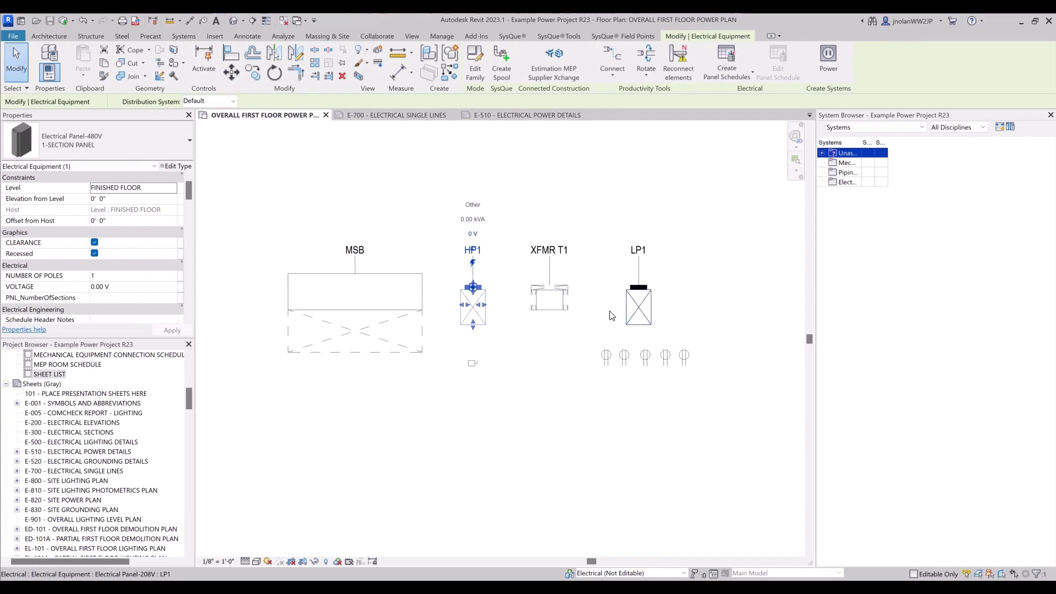
{"action": "left_click", "coordinate": [638, 308]}
{"action": "left_click", "coordinate": [484, 313]}
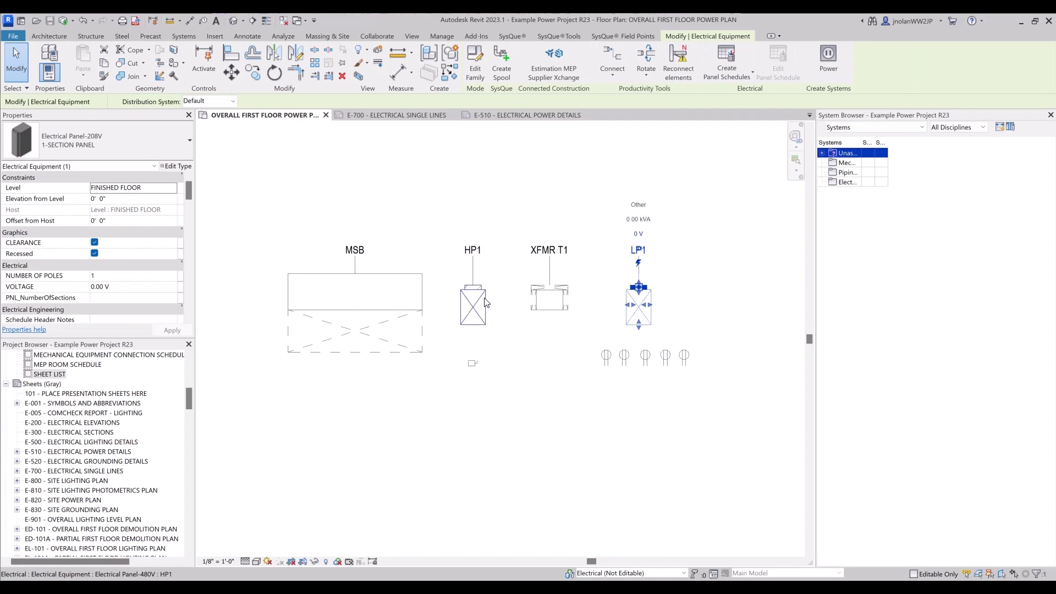
{"action": "left_click", "coordinate": [122, 281]}
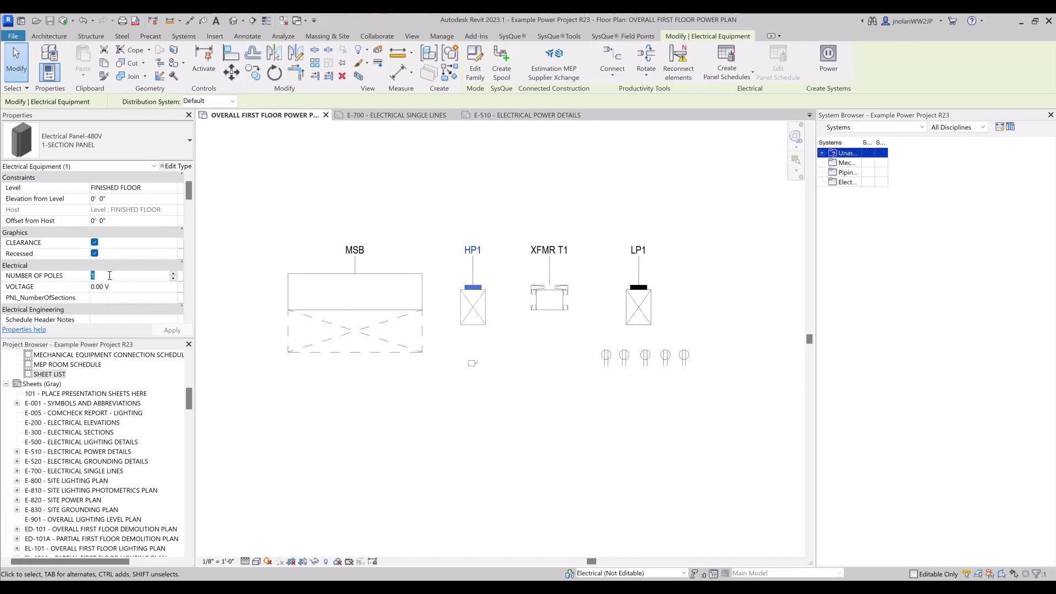
{"action": "left_click", "coordinate": [126, 275]}
{"action": "key", "text": "Return"}
{"action": "left_click", "coordinate": [126, 285]}
{"action": "type", "text": "480"}
{"action": "key", "text": "Return"}
{"action": "left_click", "coordinate": [167, 330]}
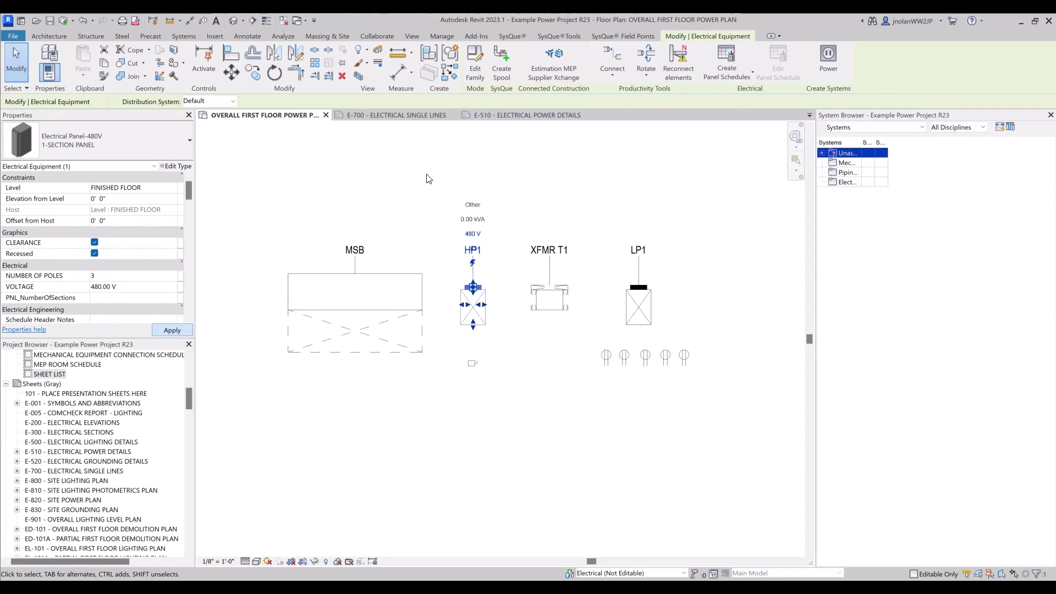
{"action": "left_click", "coordinate": [225, 102]}
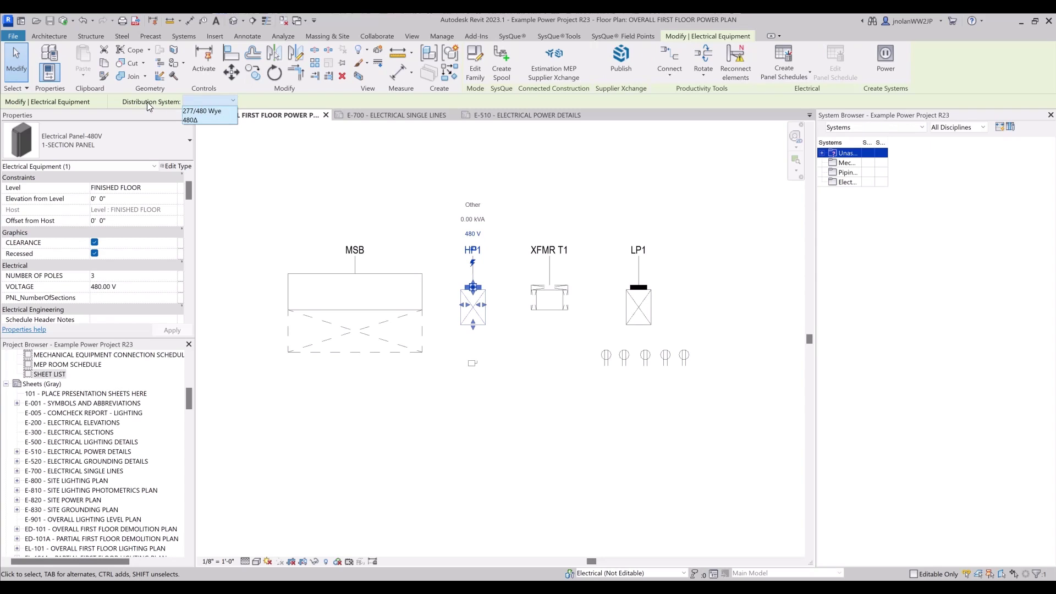
{"action": "left_click", "coordinate": [218, 112]}
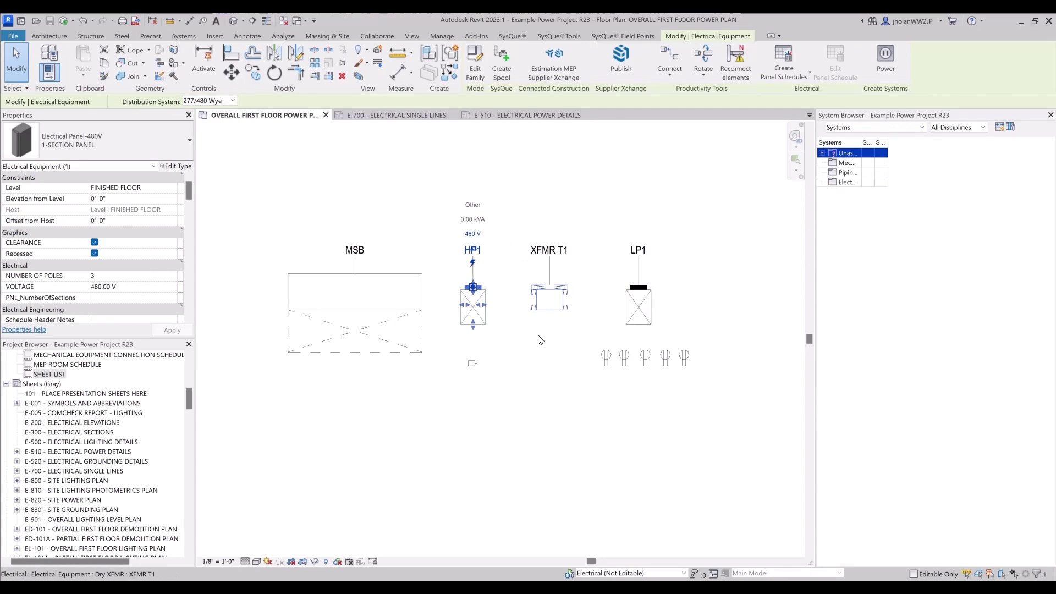
- Set panel LP1 to 3 poles and 208 V, and assign it the matching 208 V distribution system
{"action": "left_click", "coordinate": [638, 306]}
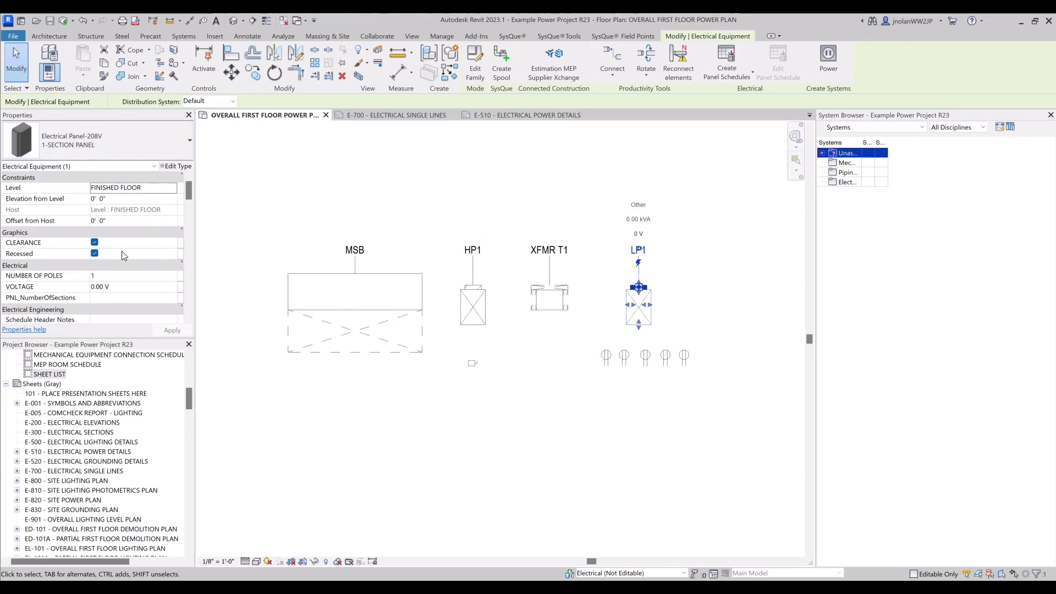
{"action": "left_click", "coordinate": [124, 276]}
{"action": "type", "text": "3"}
{"action": "left_click", "coordinate": [125, 287]}
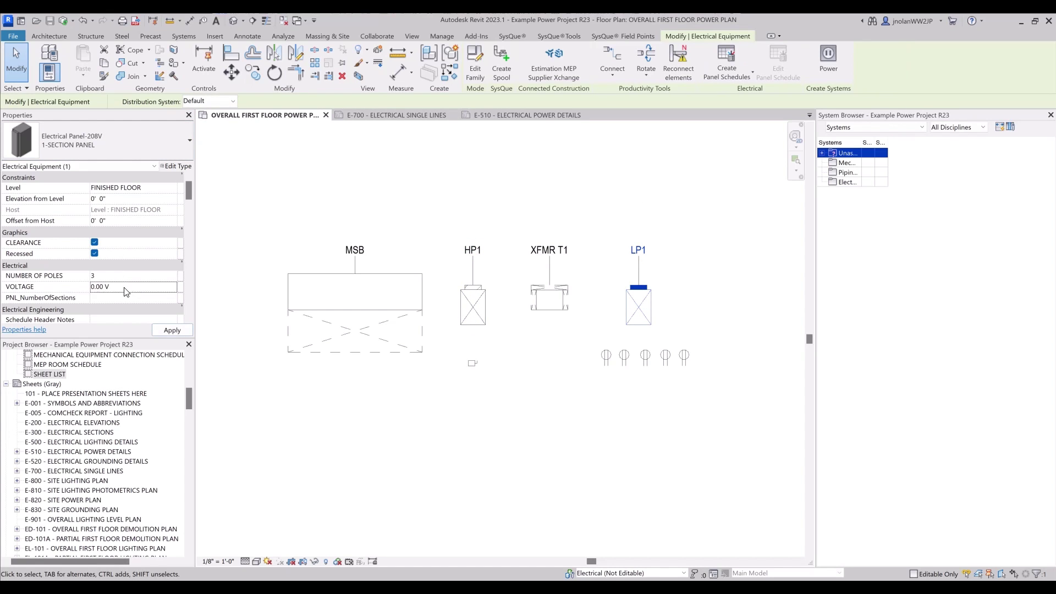
{"action": "type", "text": "208"}
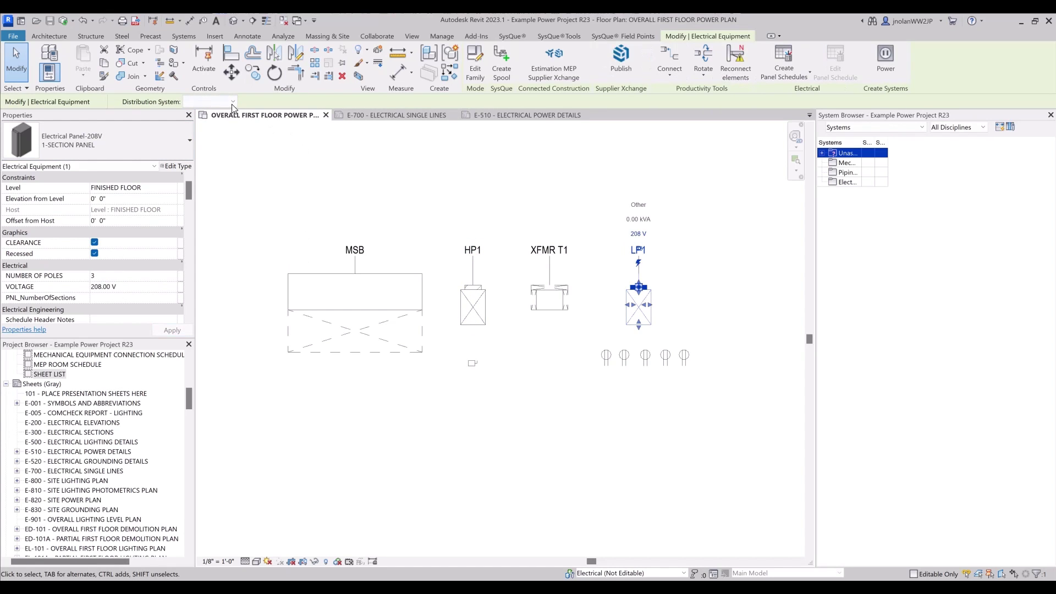
{"action": "left_click", "coordinate": [233, 102]}
{"action": "left_click", "coordinate": [203, 111]}
{"action": "left_click", "coordinate": [545, 193]}
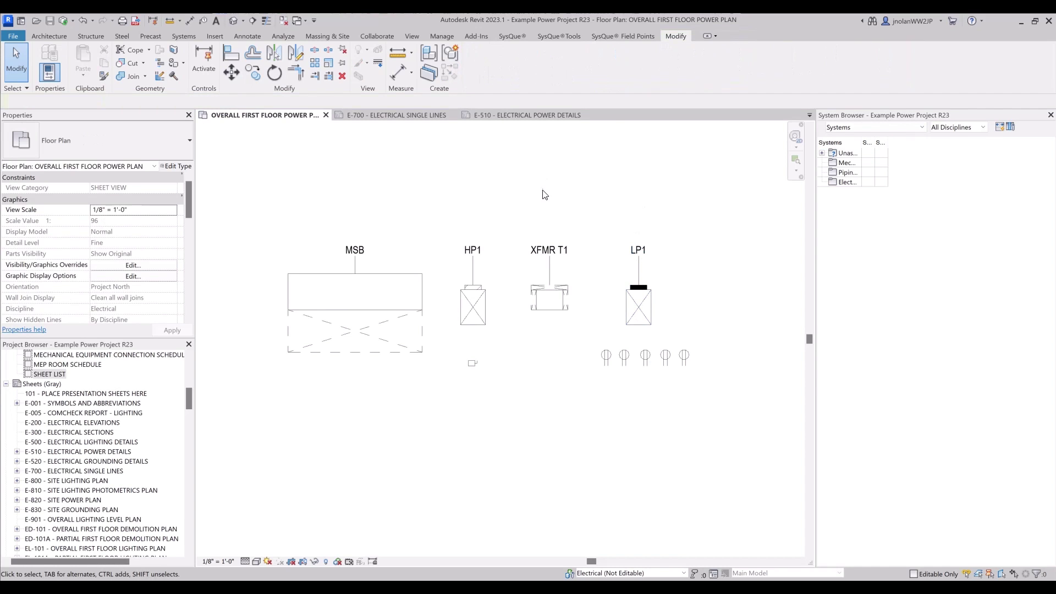
- Set the distribution system of transformer XFMR T1 to 480Δ
{"action": "left_click", "coordinate": [549, 300]}
{"action": "scroll", "coordinate": [105, 262], "scroll_direction": "down", "scroll_amount": 10}
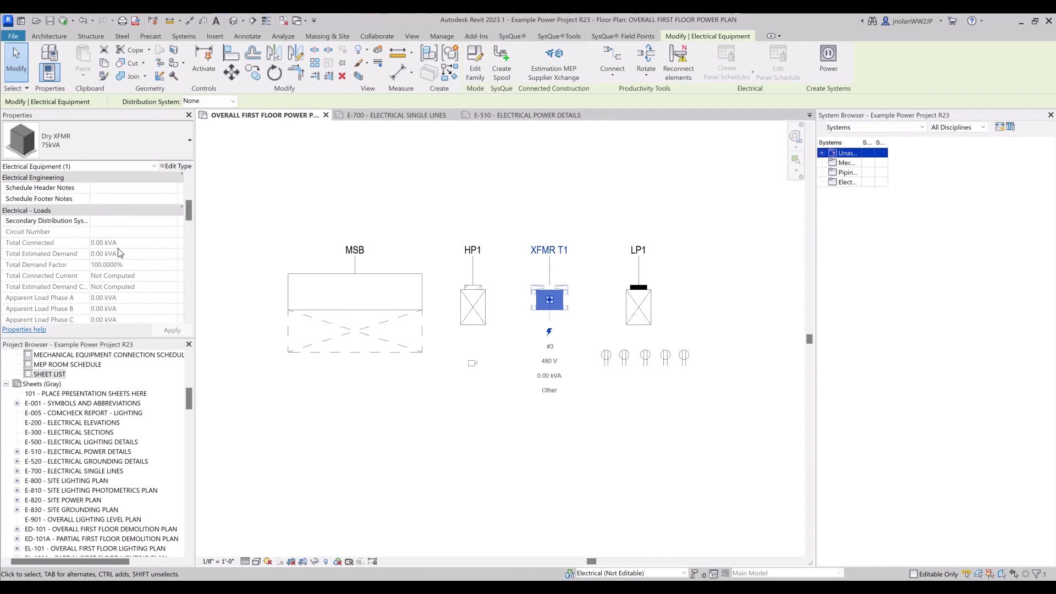
{"action": "scroll", "coordinate": [121, 249], "scroll_direction": "down", "scroll_amount": 10}
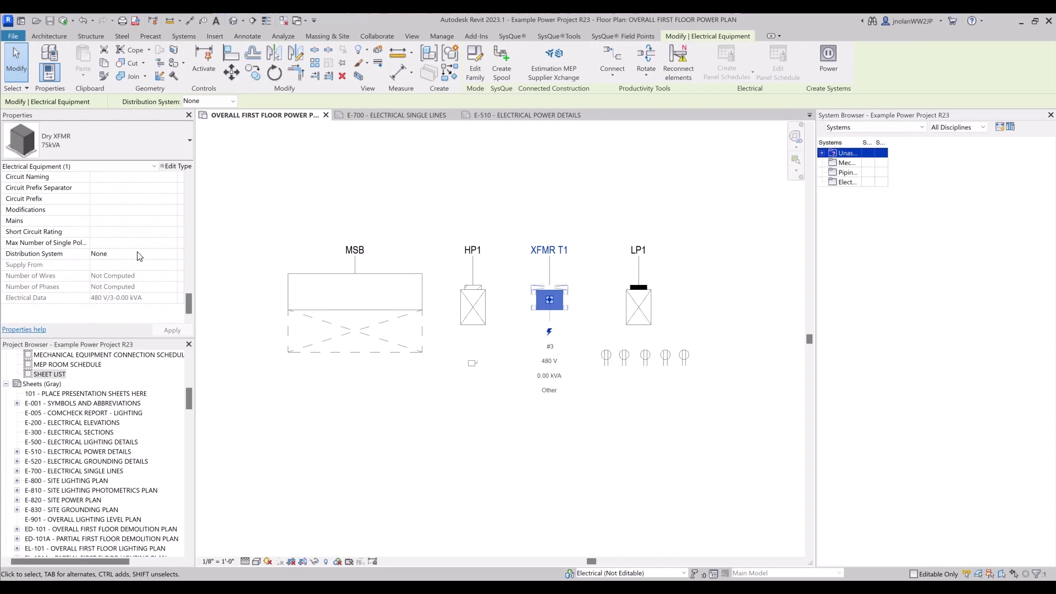
{"action": "left_click", "coordinate": [173, 254]}
{"action": "left_click", "coordinate": [173, 254]}
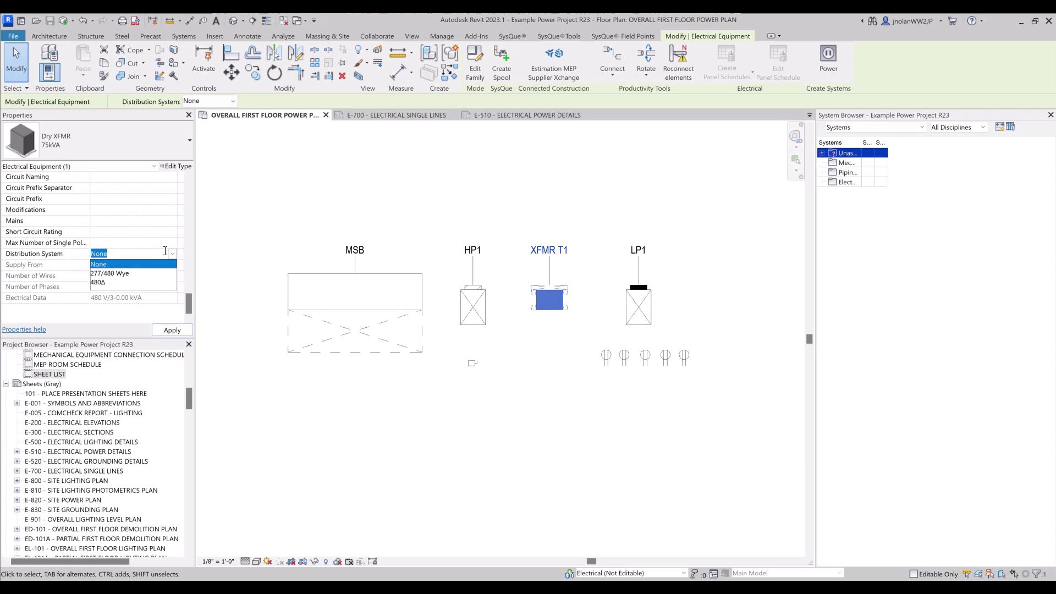
{"action": "left_click", "coordinate": [172, 263]}
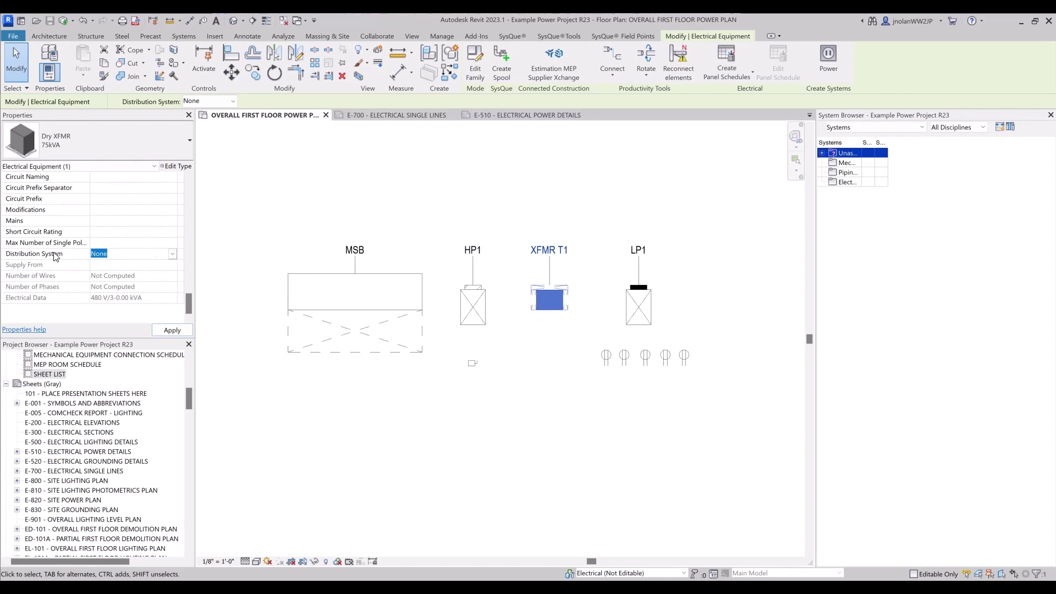
{"action": "left_click", "coordinate": [173, 253]}
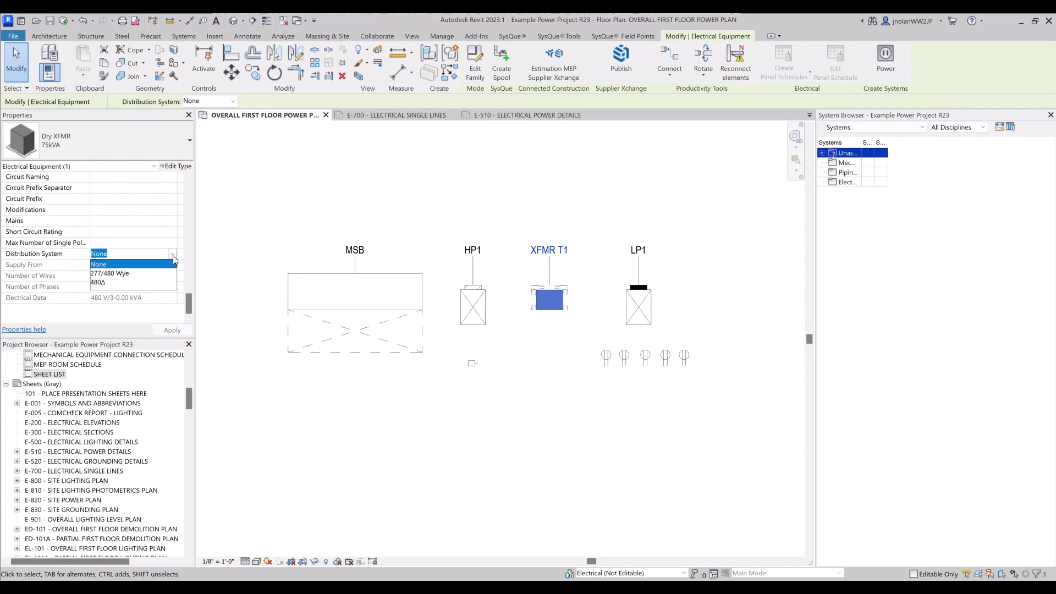
{"action": "left_click", "coordinate": [111, 282]}
{"action": "left_click", "coordinate": [168, 330]}
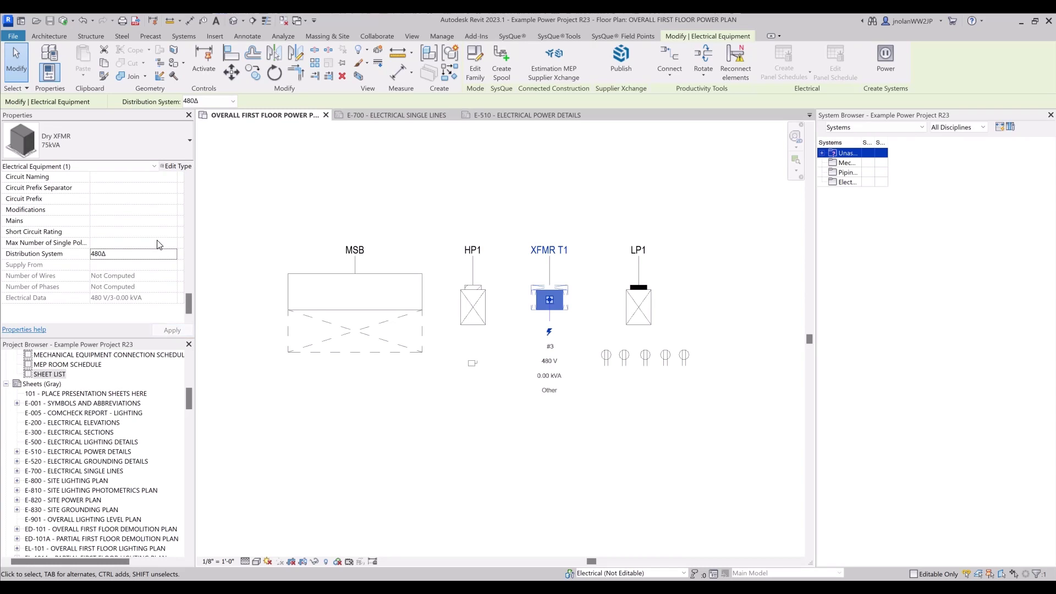
- Set the secondary distribution system of transformer XFMR T1 to 120/208 Wye
{"action": "scroll", "coordinate": [130, 255], "scroll_direction": "up", "scroll_amount": 1}
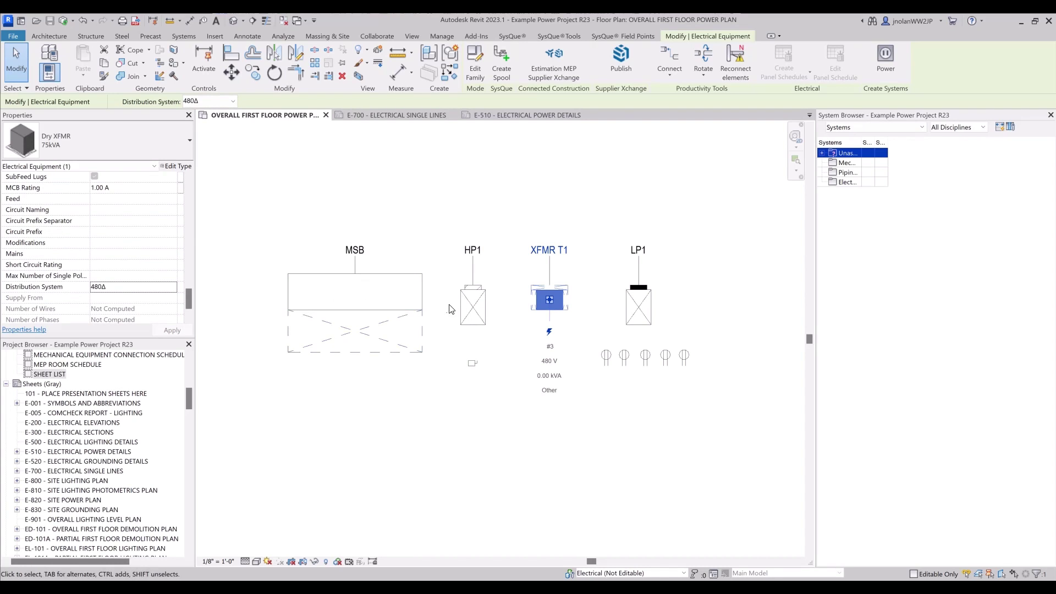
{"action": "scroll", "coordinate": [111, 242], "scroll_direction": "up", "scroll_amount": 3}
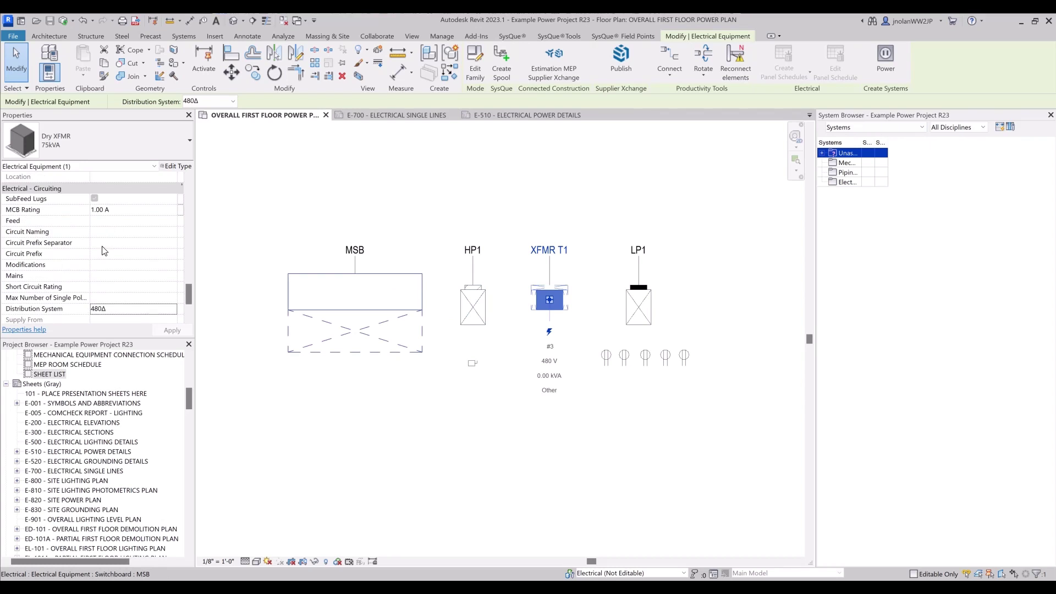
{"action": "scroll", "coordinate": [140, 262], "scroll_direction": "down", "scroll_amount": 6}
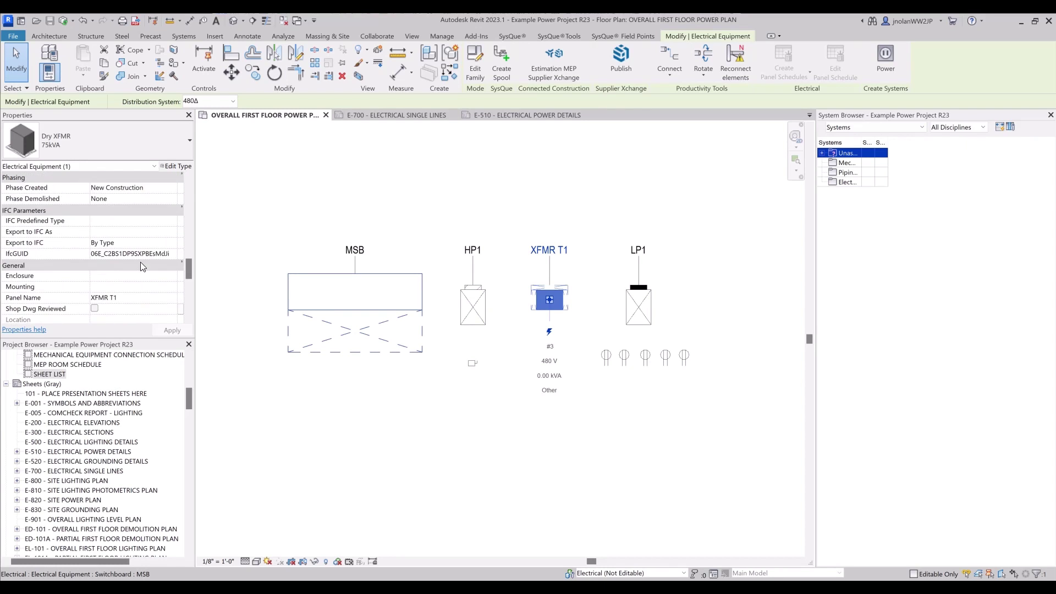
{"action": "scroll", "coordinate": [144, 279], "scroll_direction": "up", "scroll_amount": 8}
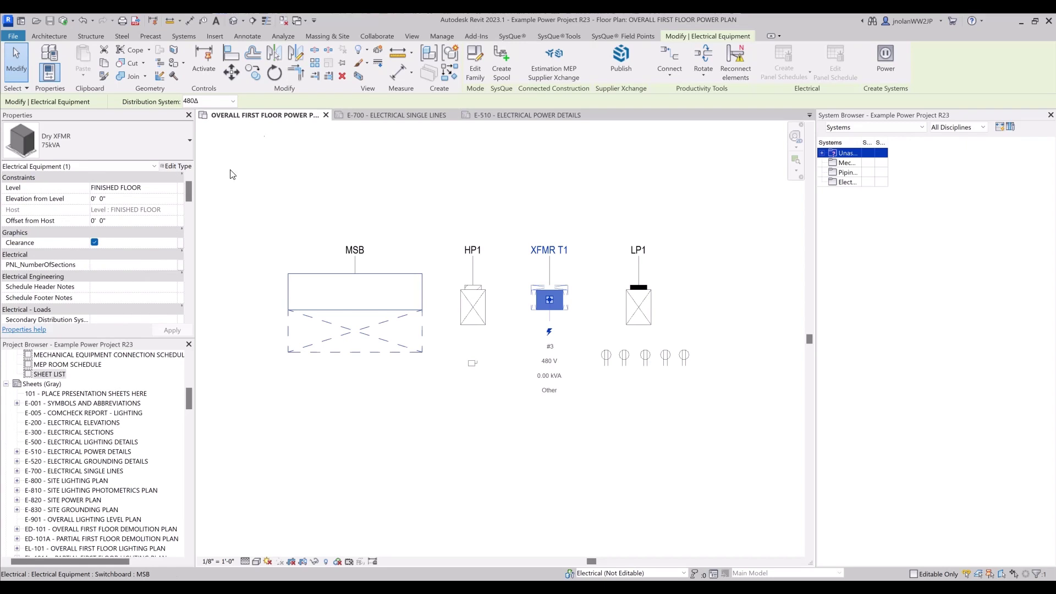
{"action": "scroll", "coordinate": [157, 242], "scroll_direction": "down", "scroll_amount": 5}
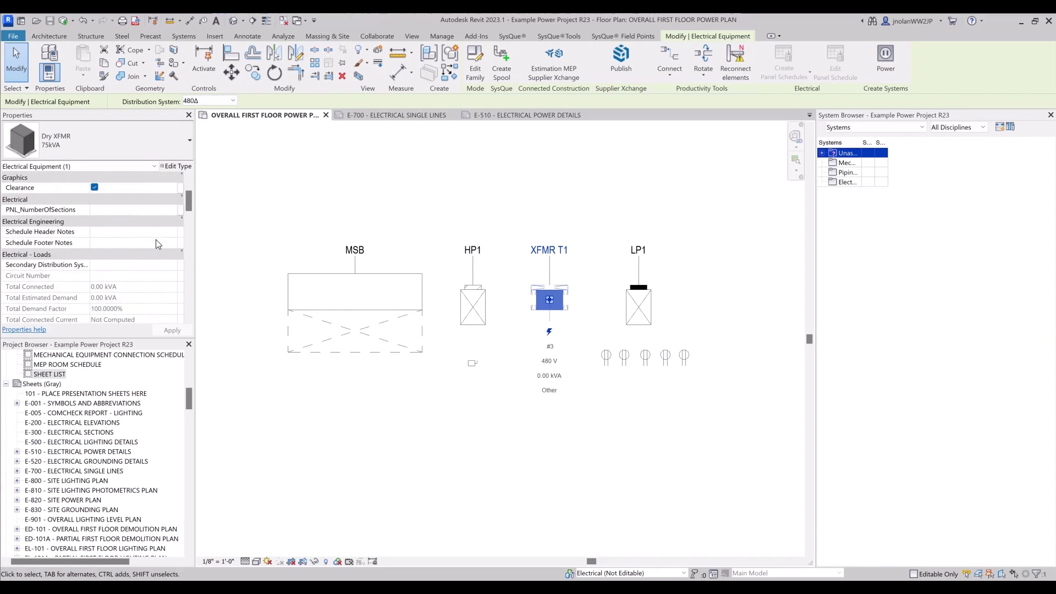
{"action": "left_click", "coordinate": [132, 199]}
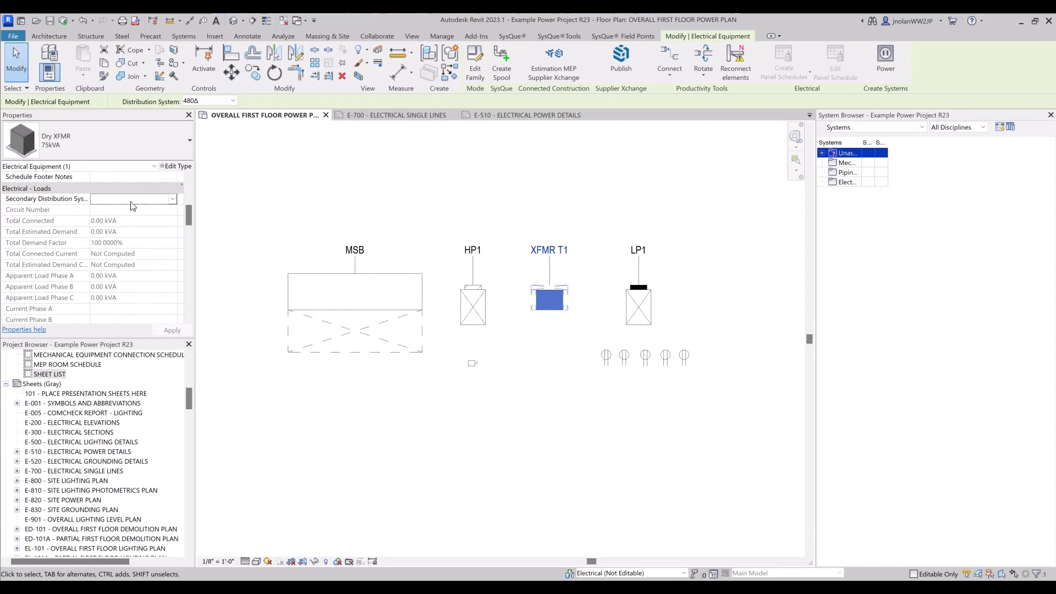
{"action": "left_click", "coordinate": [172, 199]}
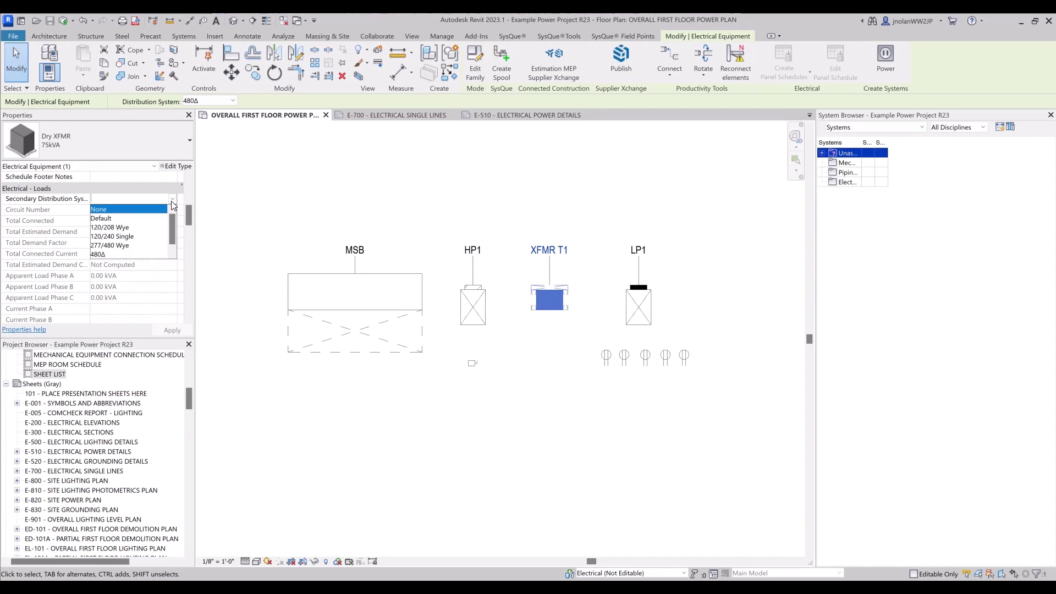
{"action": "left_click", "coordinate": [125, 228]}
{"action": "left_click", "coordinate": [172, 330]}
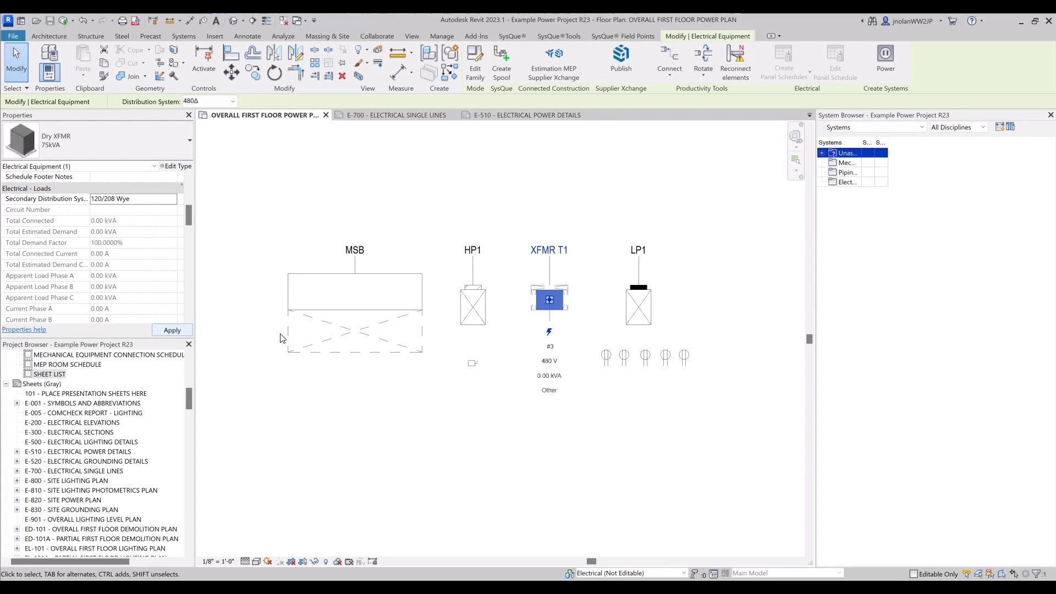
{"action": "left_click", "coordinate": [492, 439]}
- Create a panel schedule for switchboard MSB from the template N&B Switchboard - With Summary (Default)
{"action": "left_click", "coordinate": [320, 283]}
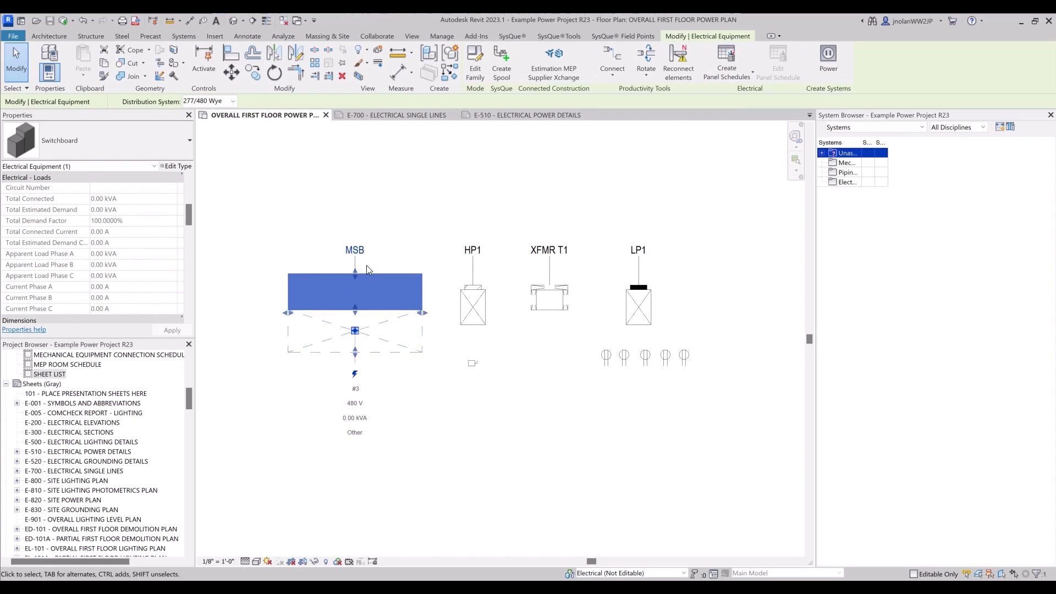
{"action": "left_click", "coordinate": [737, 65]}
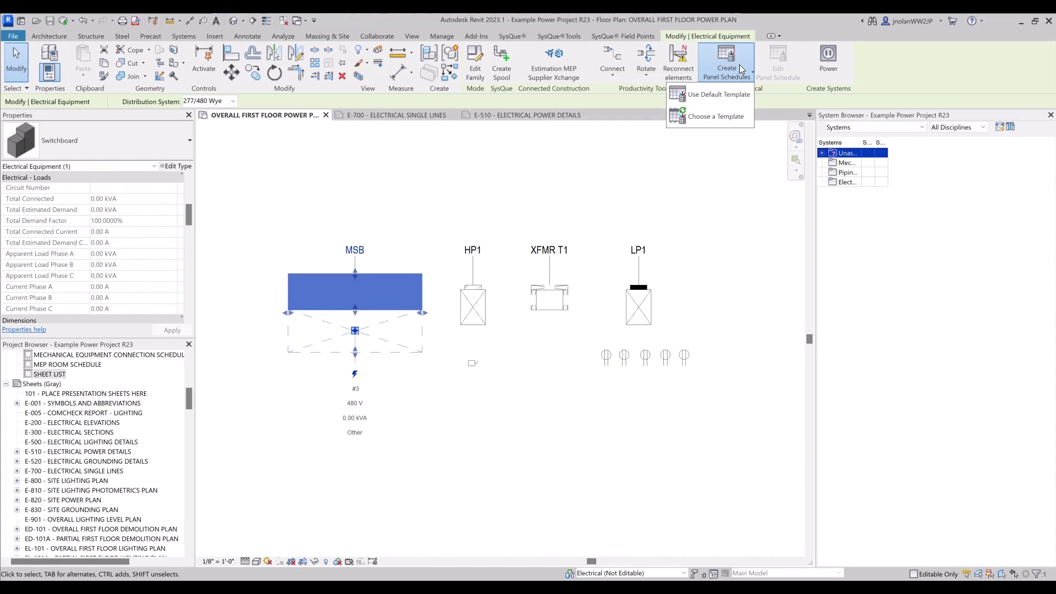
{"action": "left_click", "coordinate": [694, 117]}
{"action": "left_click", "coordinate": [437, 209]}
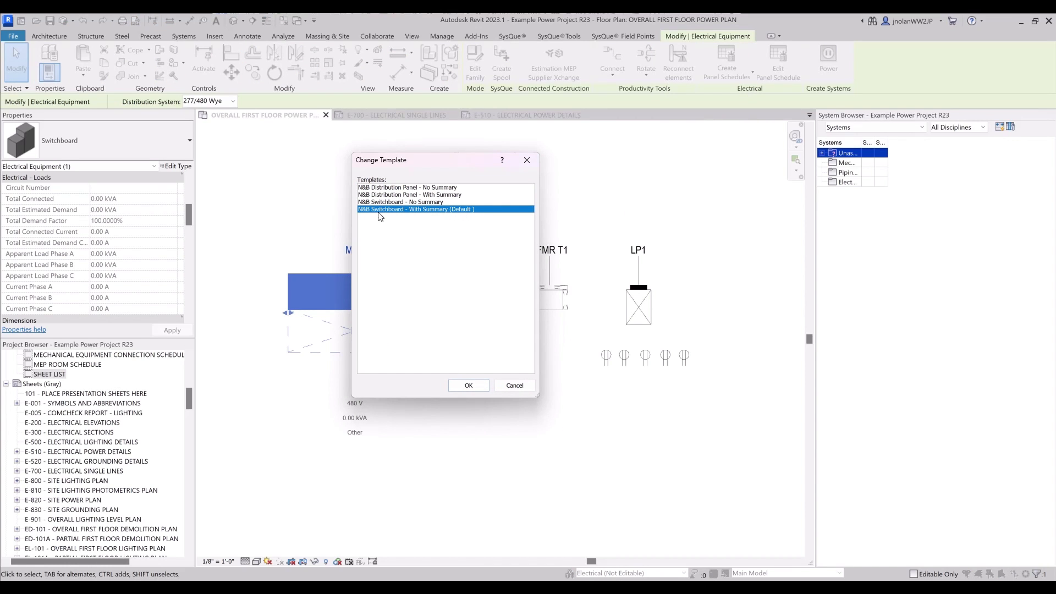
{"action": "left_click", "coordinate": [469, 385]}
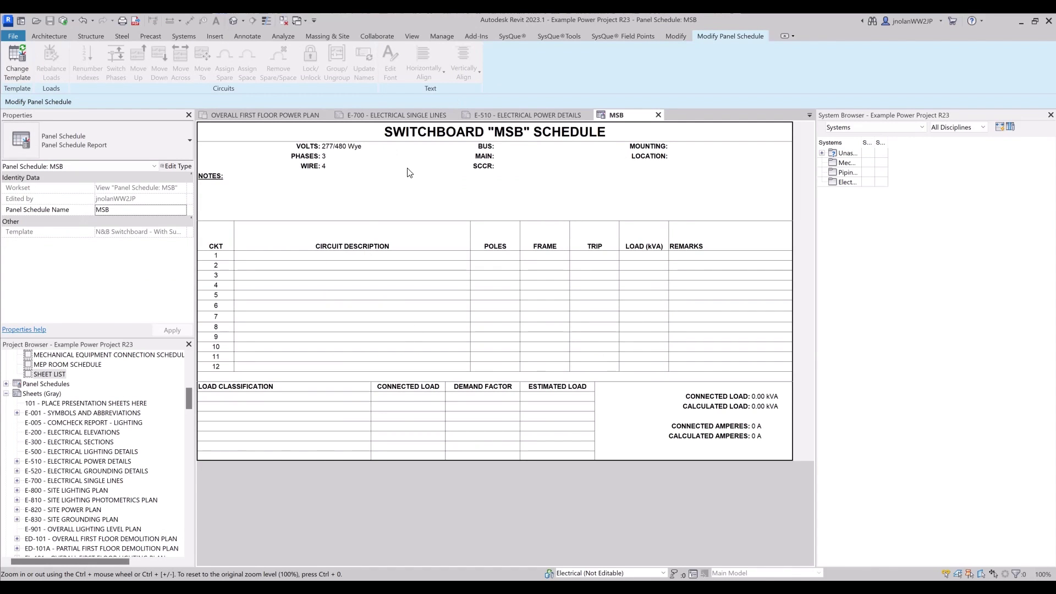
- Enter a 4000 A bus, 4000A MCB main and 65 kAIC SCCR in the MSB schedule, and return to the first floor power plan
{"action": "left_click", "coordinate": [513, 157]}
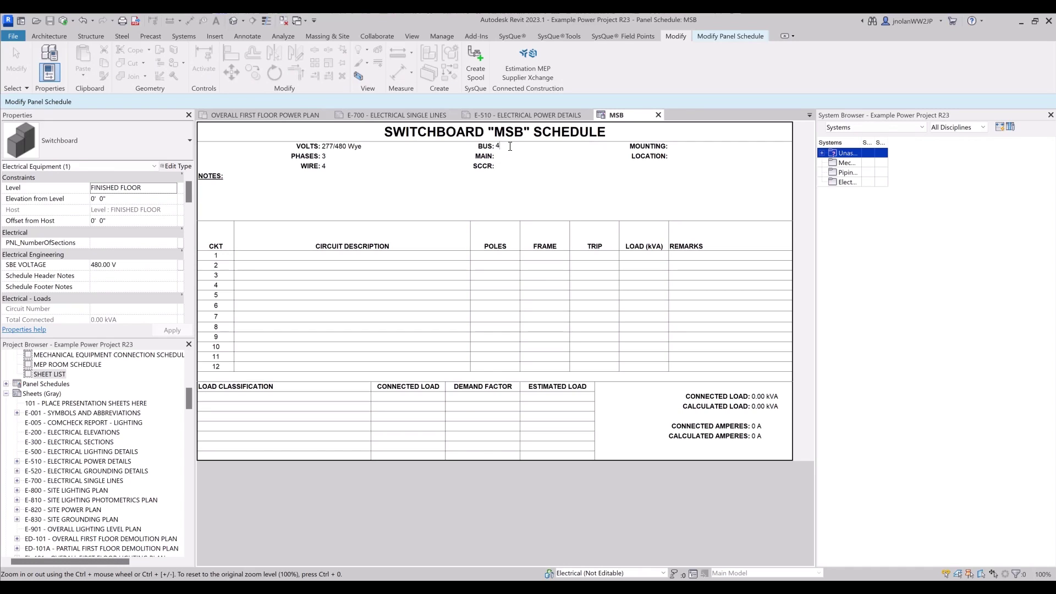
{"action": "key", "text": "Return"}
{"action": "left_click", "coordinate": [514, 156]}
{"action": "key", "text": "Return"}
{"action": "left_click", "coordinate": [551, 319]}
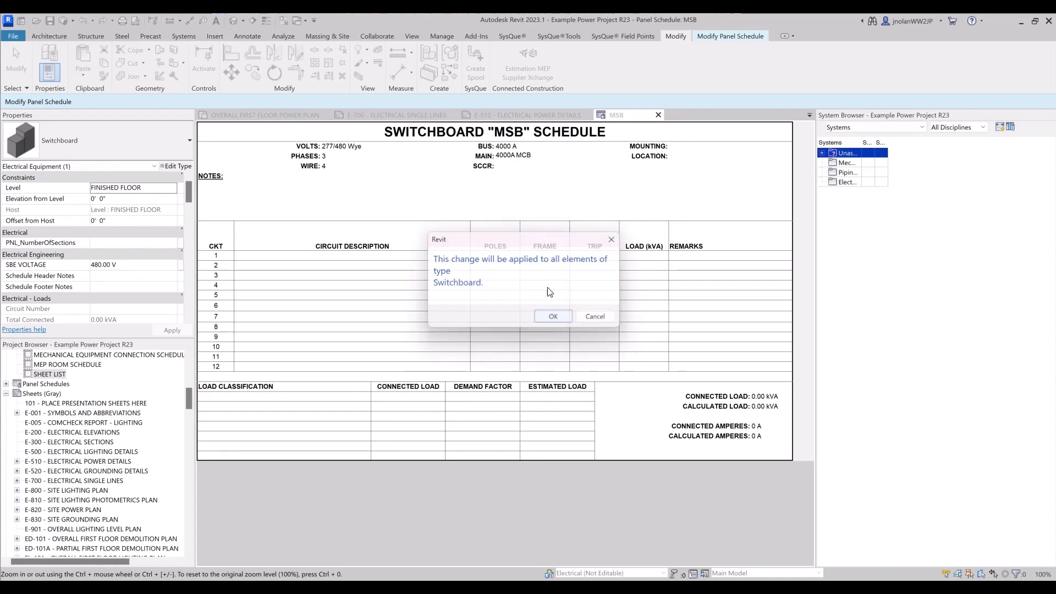
{"action": "left_click", "coordinate": [513, 166]}
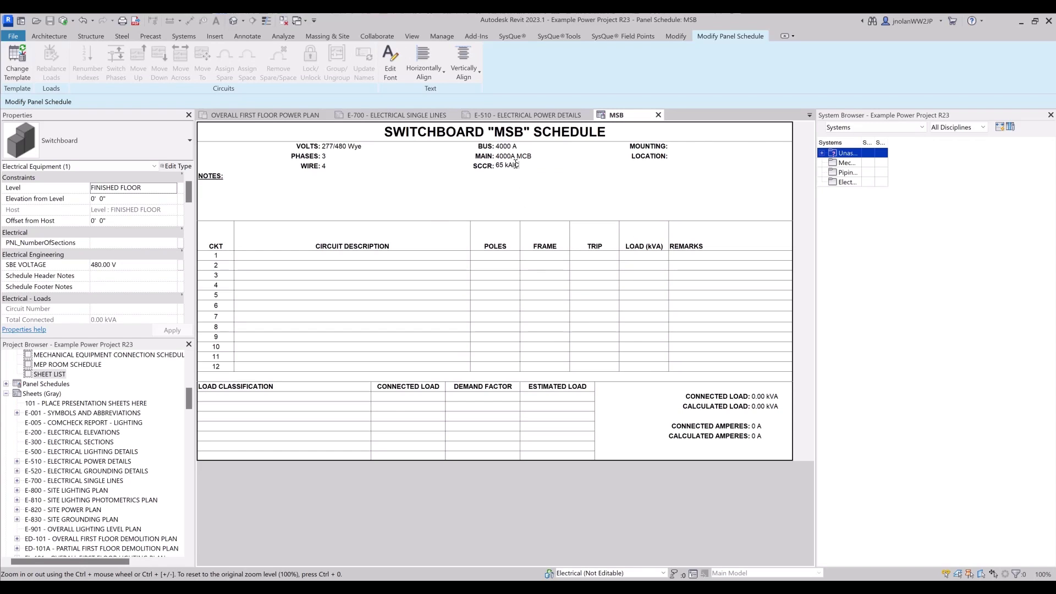
{"action": "key", "text": "Return"}
{"action": "left_click", "coordinate": [542, 114]}
{"action": "left_click", "coordinate": [278, 116]}
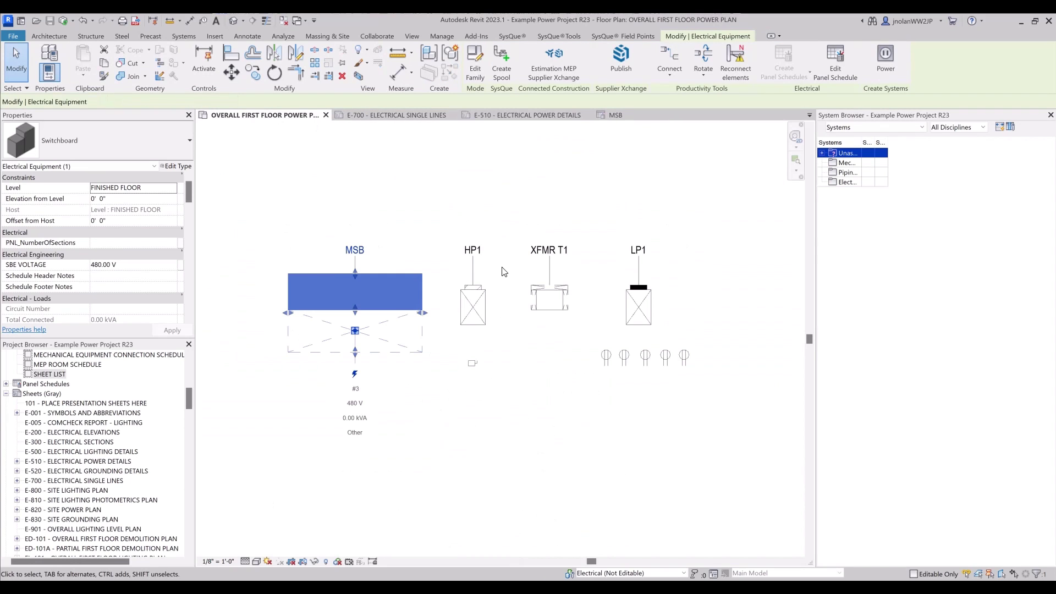
- Create a panel schedule for panel HP1 from the template N&B Panelboard - With Wires - With Summary (Default)
{"action": "left_click", "coordinate": [473, 306]}
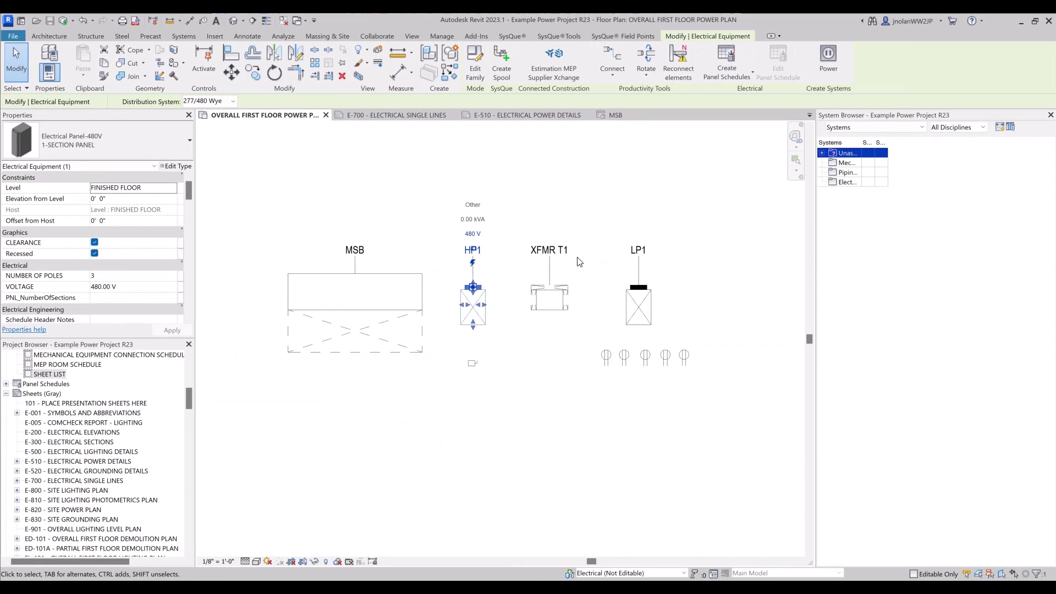
{"action": "left_click", "coordinate": [721, 67]}
{"action": "left_click", "coordinate": [712, 122]}
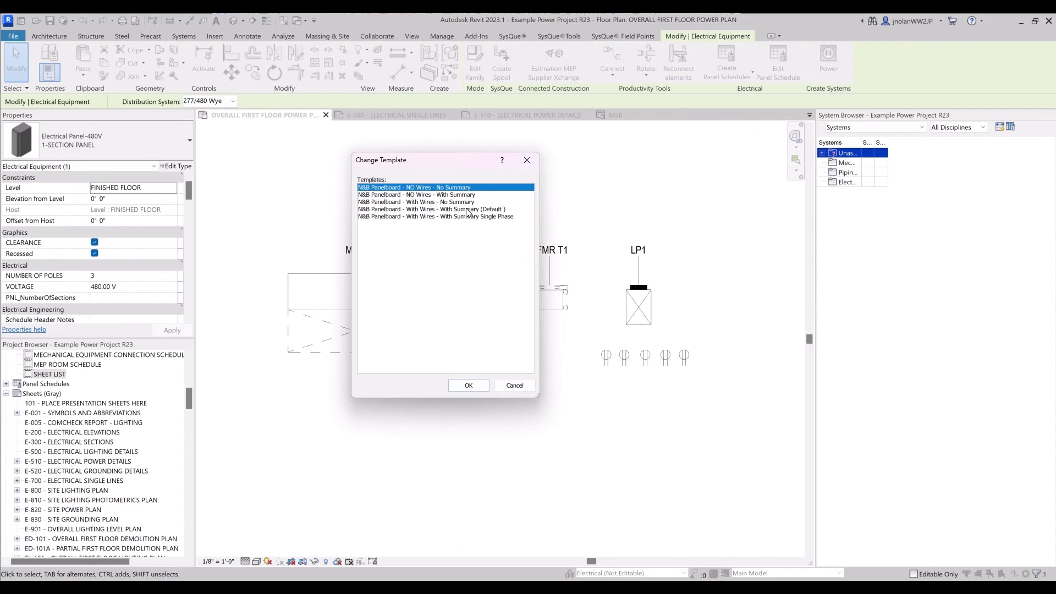
{"action": "left_click", "coordinate": [468, 210]}
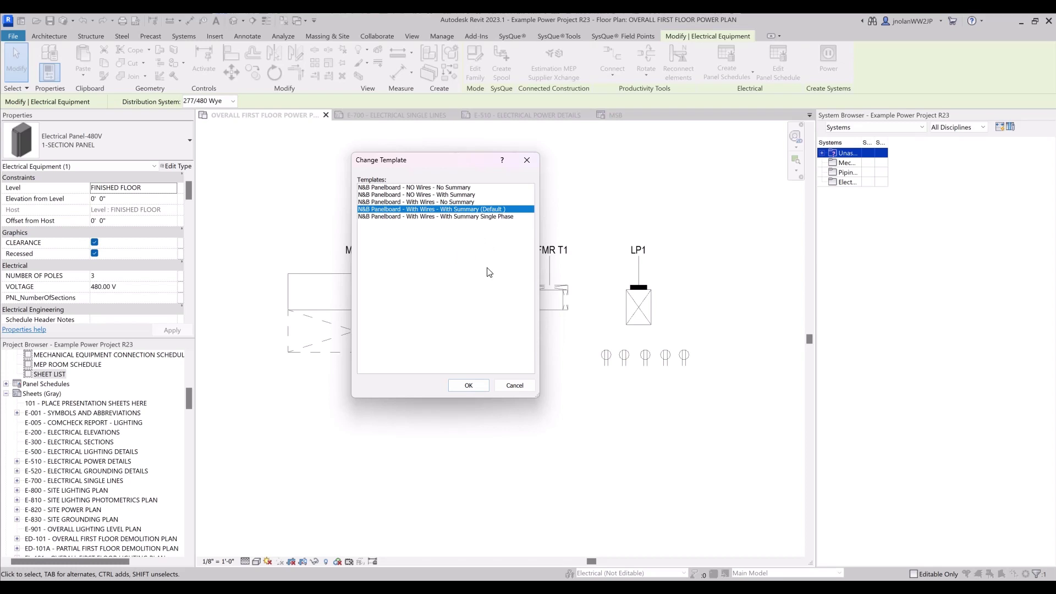
{"action": "left_click", "coordinate": [470, 388]}
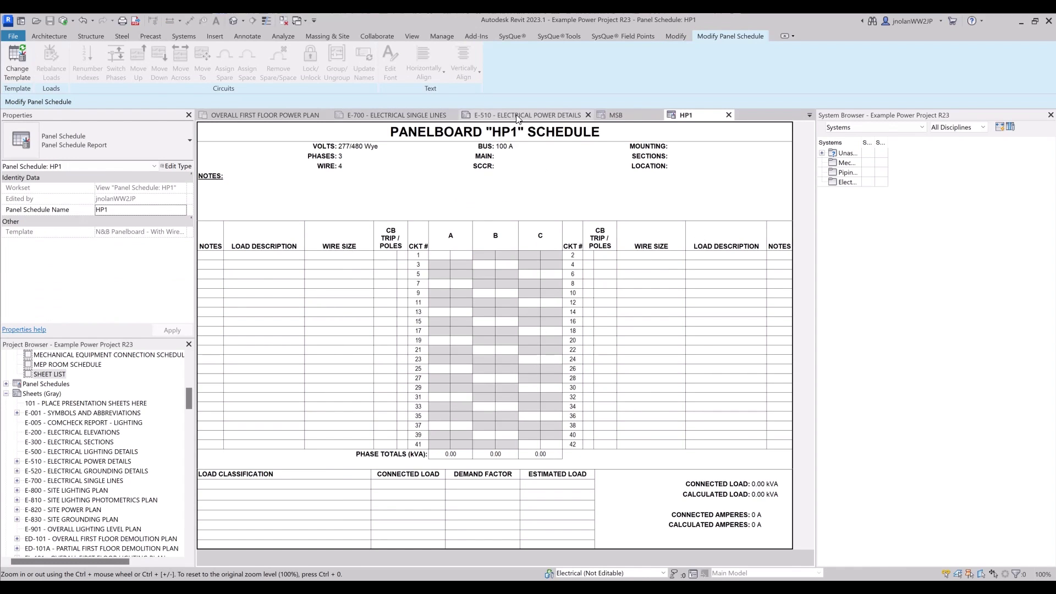
- Check panel HP1's ampere rating on the single-line diagram and set the bus in its schedule to 200 A
{"action": "left_click", "coordinate": [416, 115]}
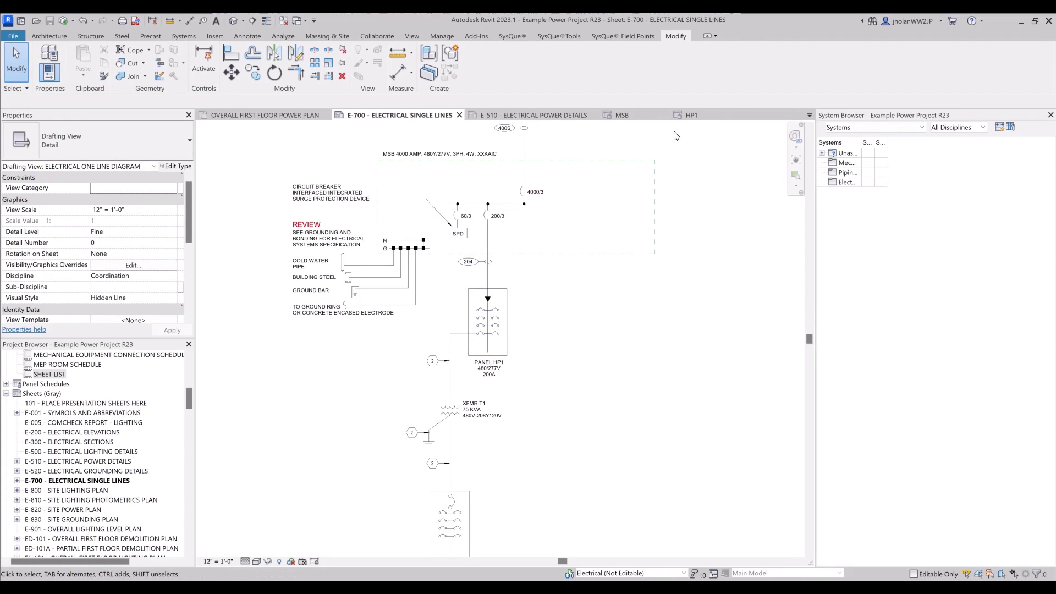
{"action": "left_click", "coordinate": [697, 117]}
{"action": "left_click", "coordinate": [500, 145]}
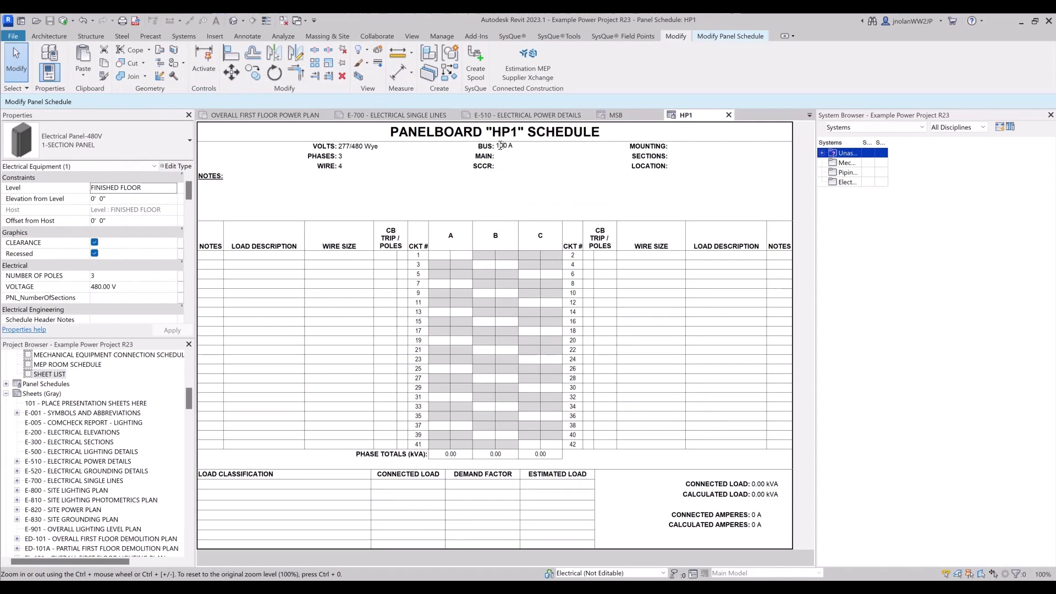
{"action": "key", "text": "Down"}
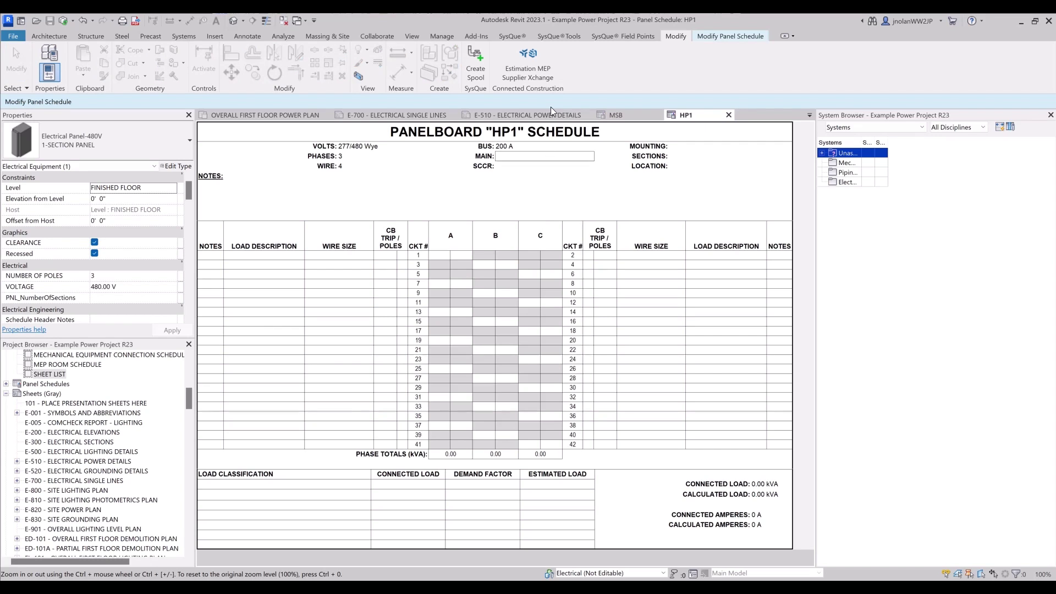
- Create a panel schedule for panel LP1 from the template N&B Panelboard - With Wires - With Summary (Default)
{"action": "left_click", "coordinate": [259, 115]}
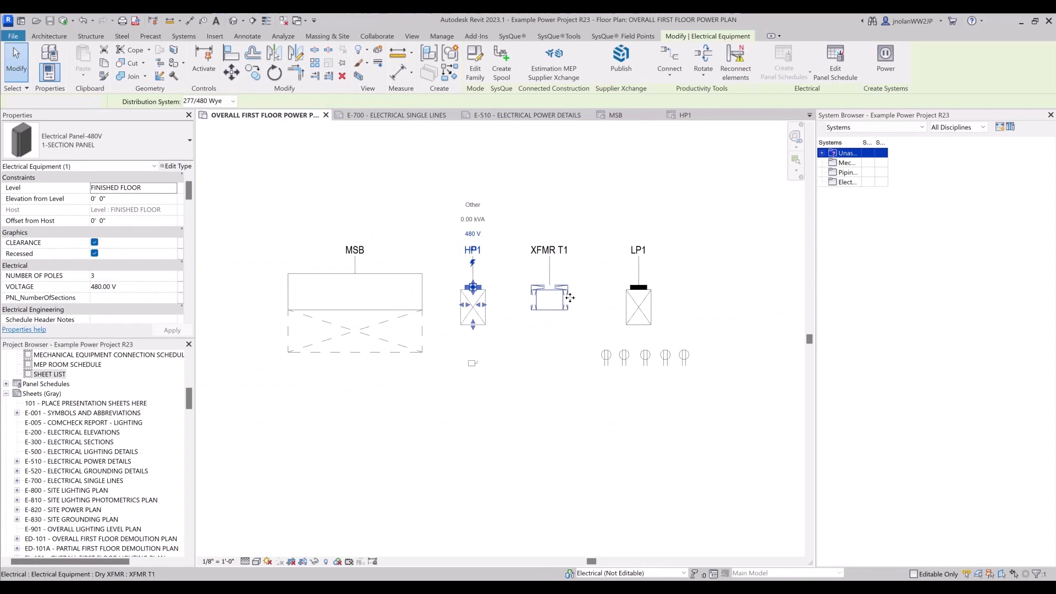
{"action": "left_click", "coordinate": [570, 298]}
{"action": "left_click", "coordinate": [639, 309]}
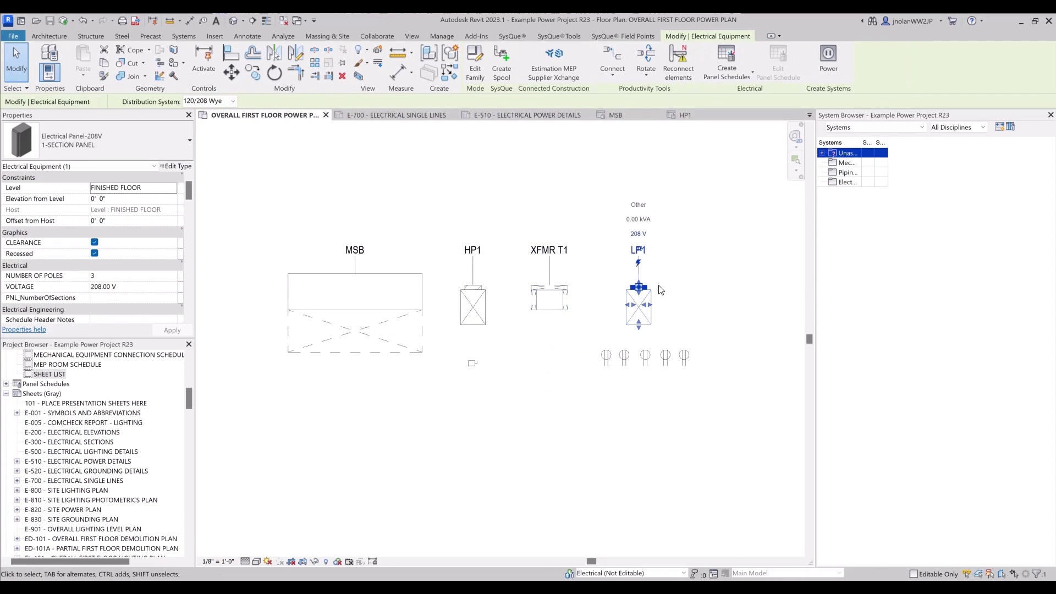
{"action": "left_click", "coordinate": [740, 70]}
{"action": "left_click", "coordinate": [727, 114]}
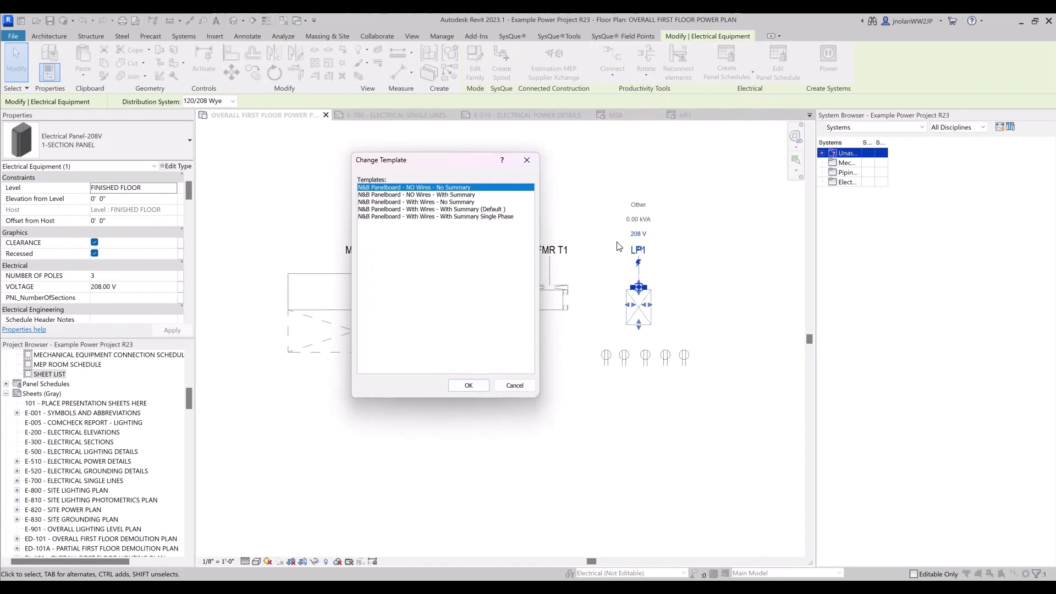
{"action": "left_click", "coordinate": [410, 210]}
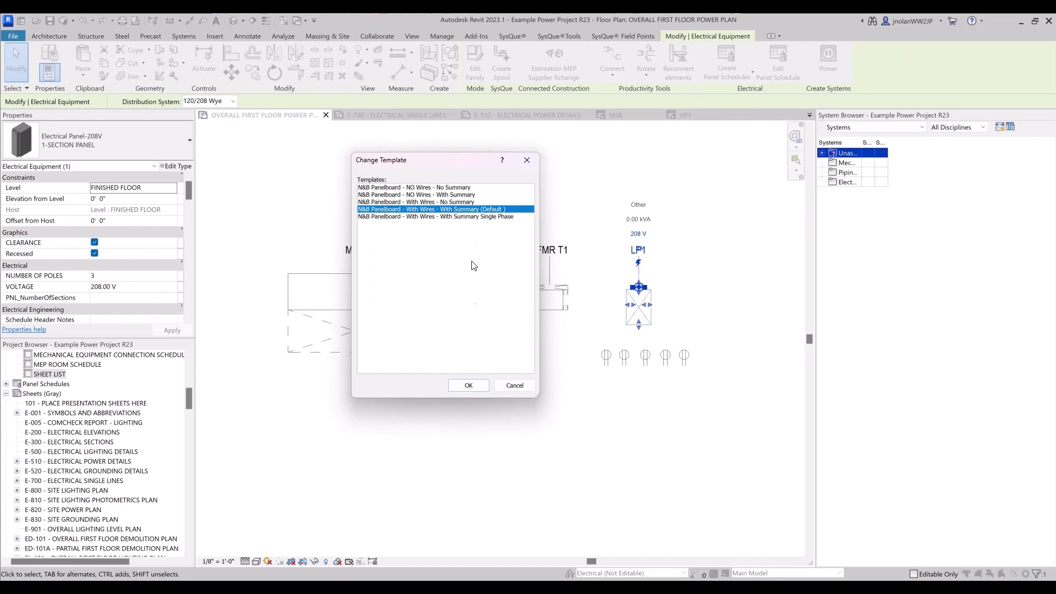
{"action": "left_click", "coordinate": [468, 385]}
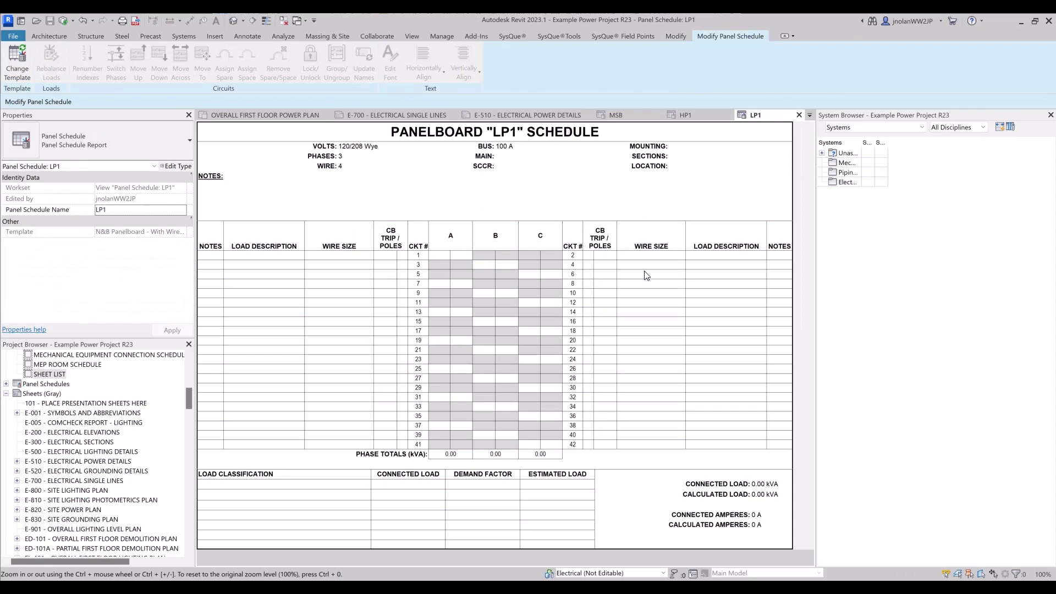
- Check LP1's rating on the single-line diagram, set its schedule's bus to 250 A, and return to the first floor power plan
{"action": "left_click", "coordinate": [505, 147]}
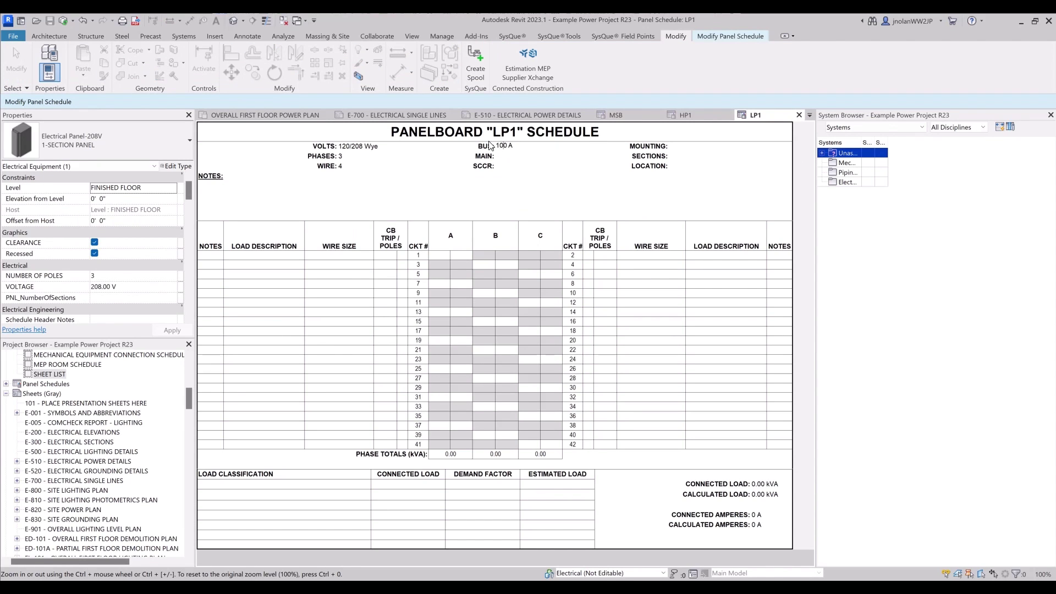
{"action": "left_click", "coordinate": [434, 112]}
{"action": "middle_click_drag", "start_coordinate": [519, 467], "coordinate": [520, 408]}
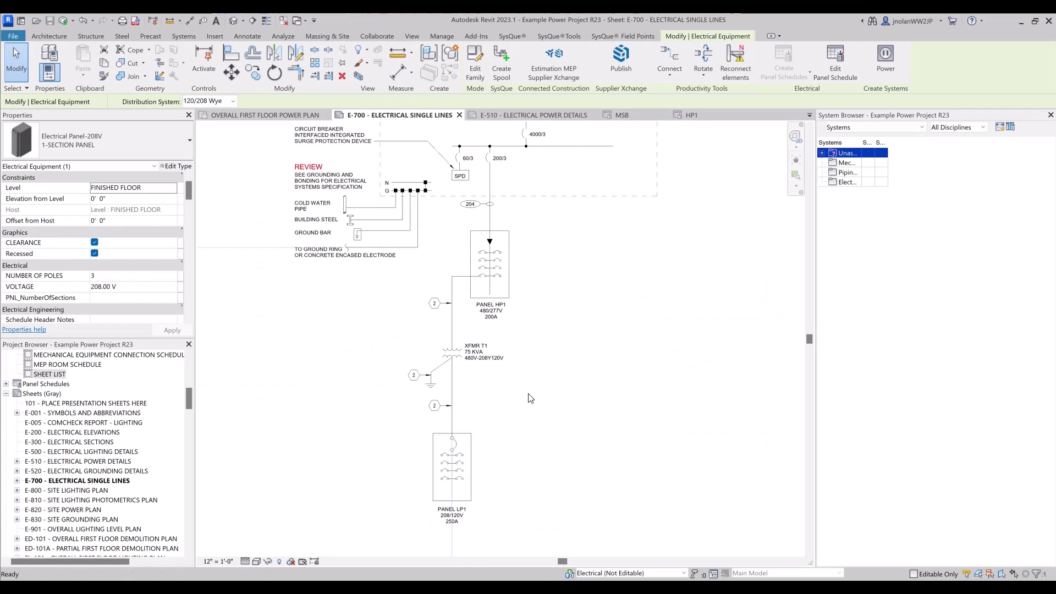
{"action": "left_click", "coordinate": [694, 115]}
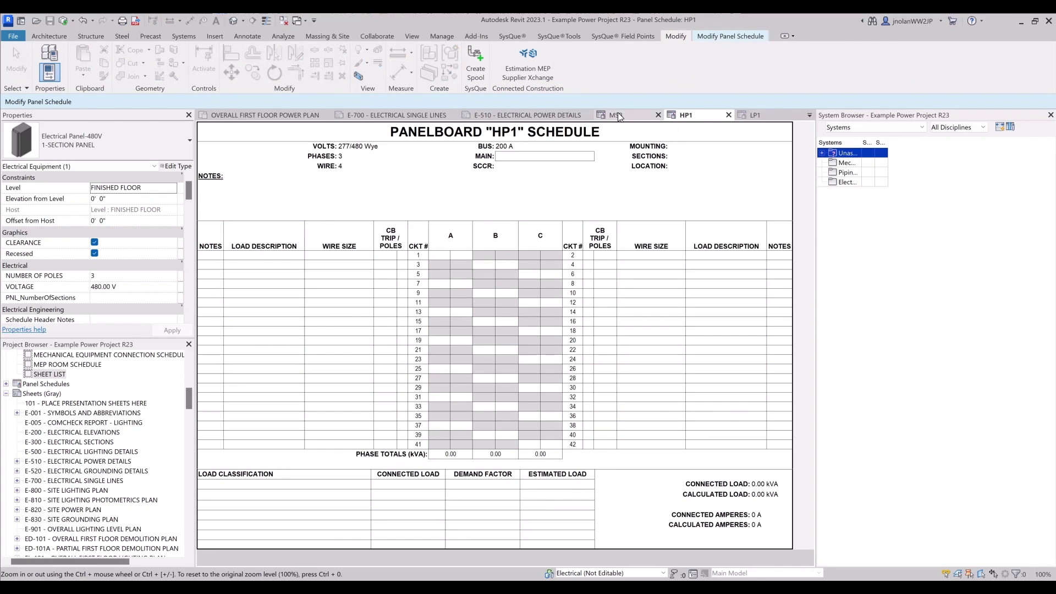
{"action": "left_click", "coordinate": [755, 114]}
{"action": "left_click", "coordinate": [503, 153]}
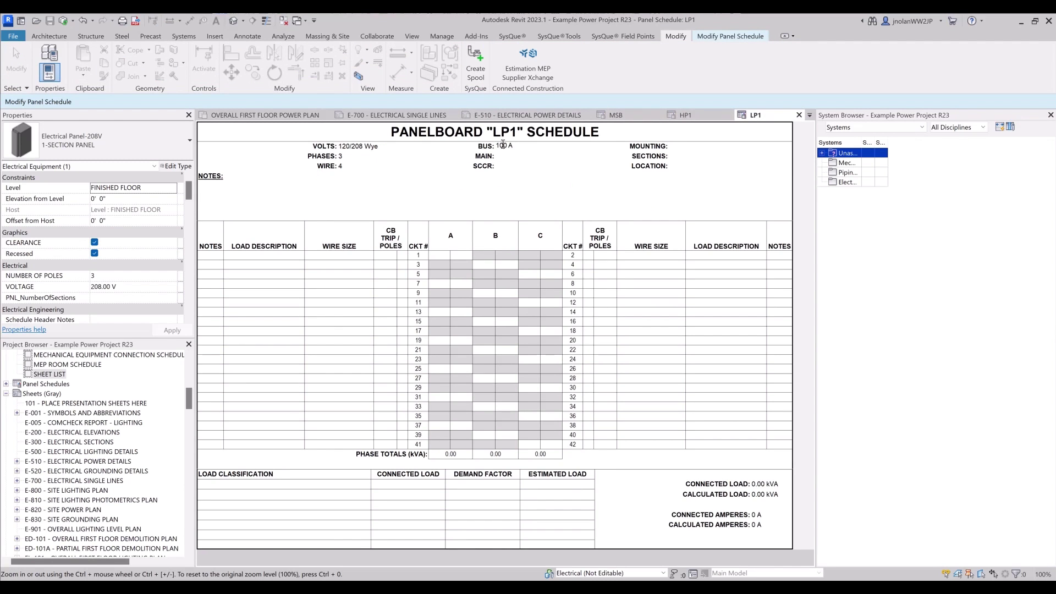
{"action": "type", "text": "250"}
{"action": "key", "text": "Return"}
{"action": "key", "text": "ctrl+Tab"}
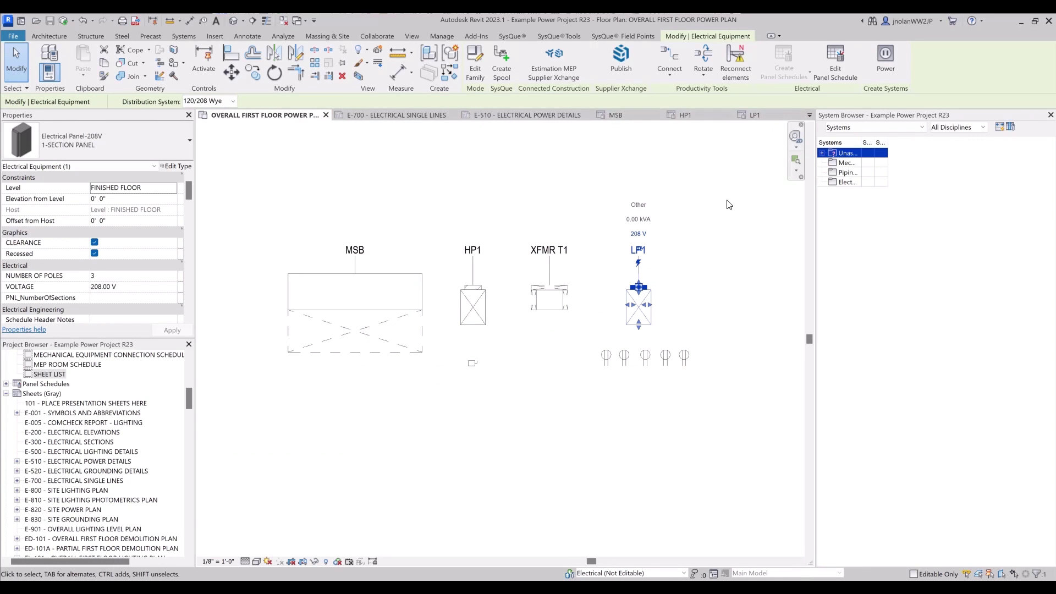
- Create a power circuit for switchboard MSB on the first floor power plan
{"action": "left_click", "coordinate": [560, 422]}
{"action": "left_click", "coordinate": [421, 289]}
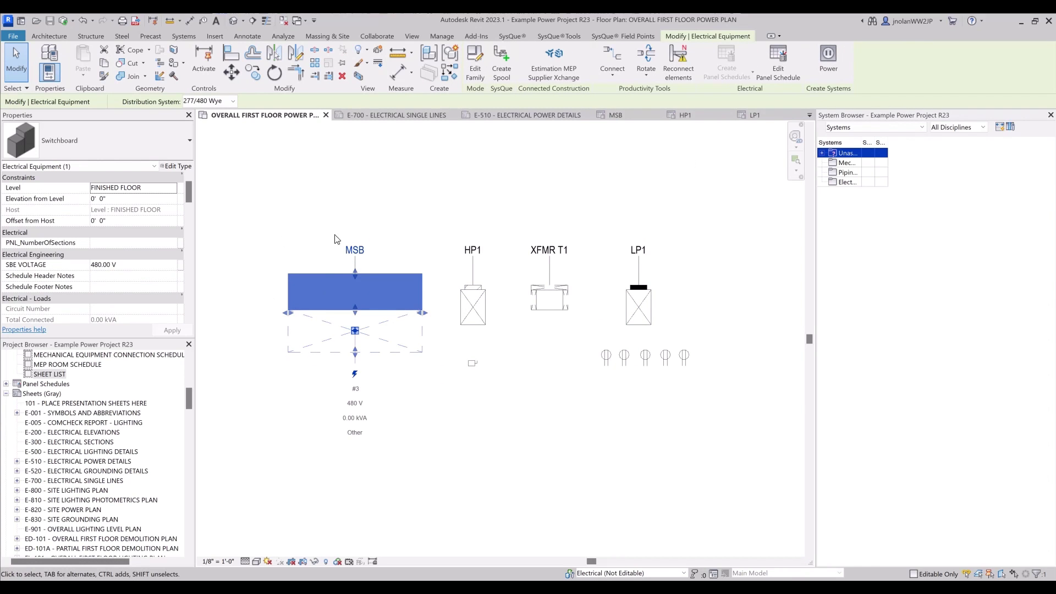
{"action": "left_click", "coordinate": [823, 79]}
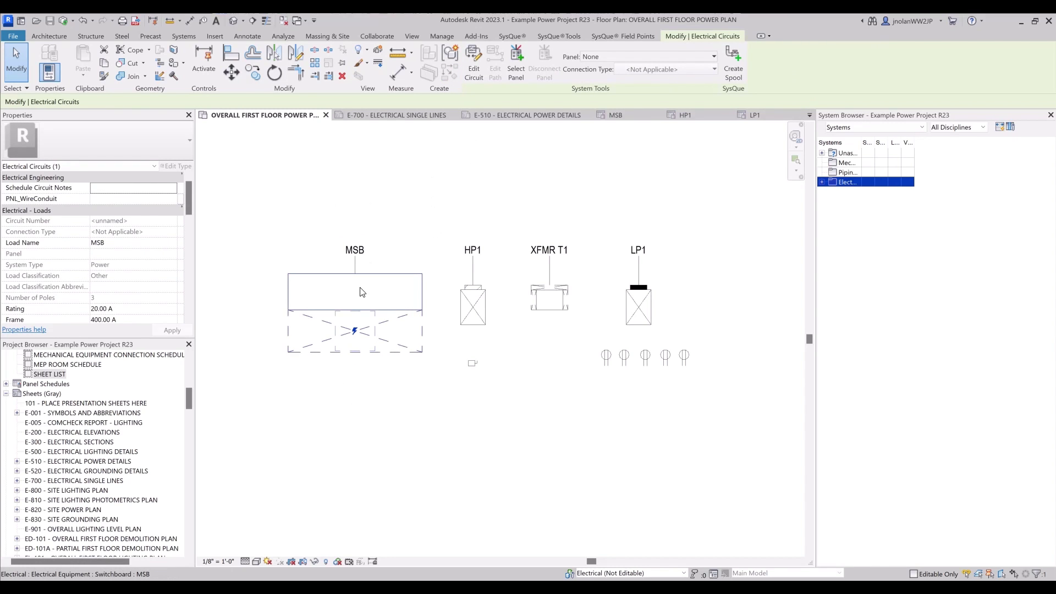
- Remove switchboard MSB from its unnamed power circuit and finish editing the circuit
{"action": "key", "text": "Escape"}
{"action": "left_click", "coordinate": [394, 283]}
{"action": "key", "text": "e"}
{"action": "key", "text": "c"}
{"action": "key", "text": "r"}
{"action": "key", "text": "c"}
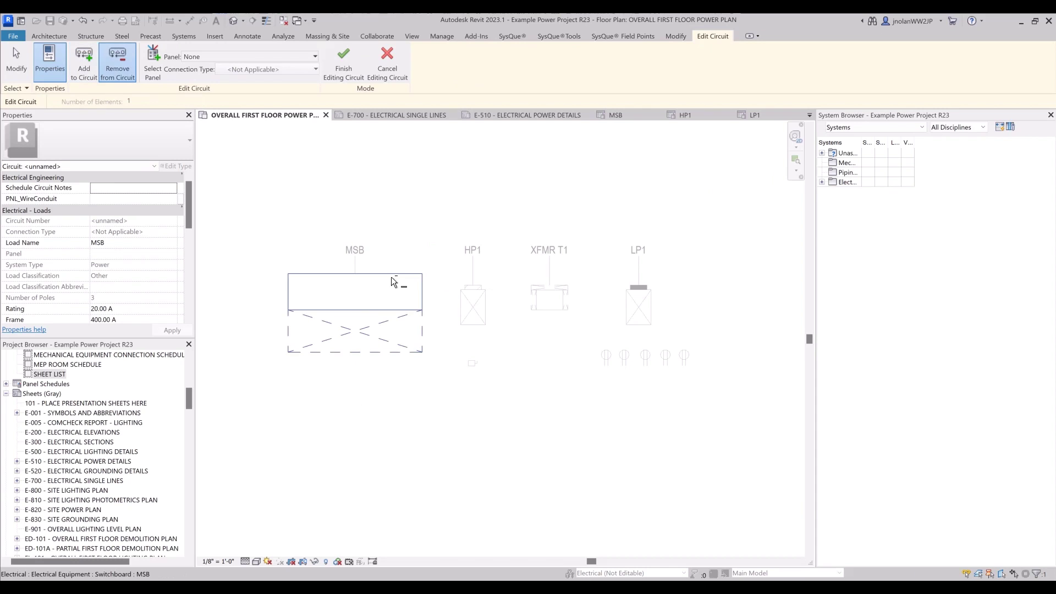
{"action": "left_click", "coordinate": [343, 63]}
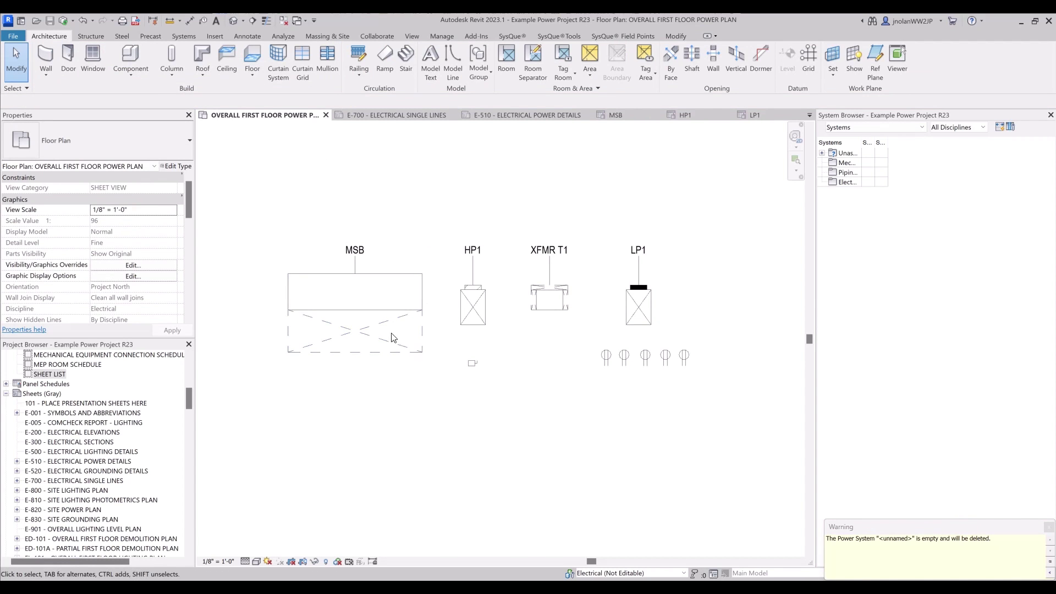
- Create a power circuit for switchboard MSB and keep its supply panel set to None
{"action": "left_click", "coordinate": [390, 301]}
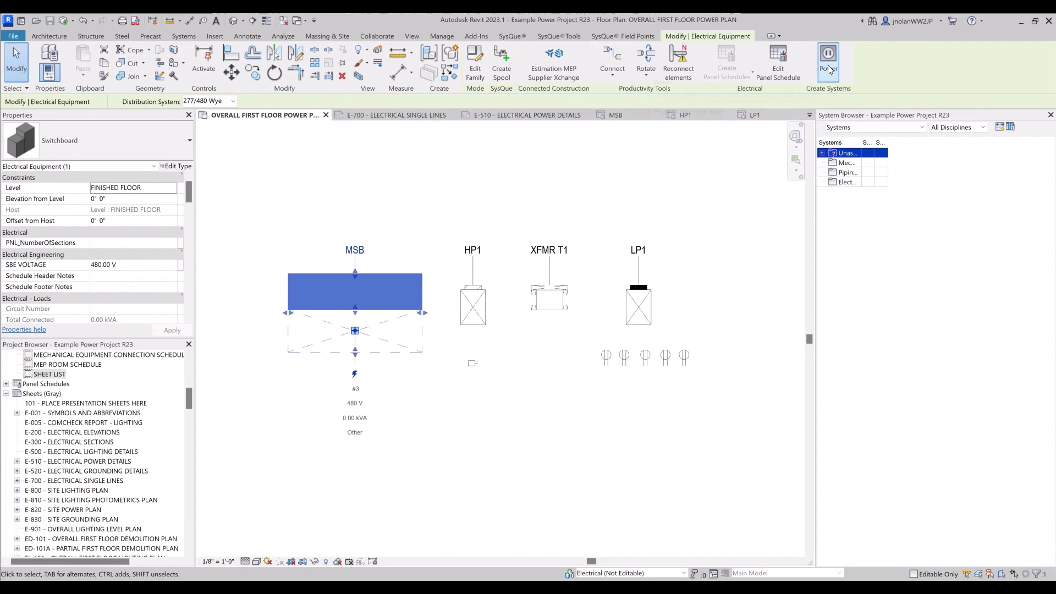
{"action": "left_click", "coordinate": [827, 65]}
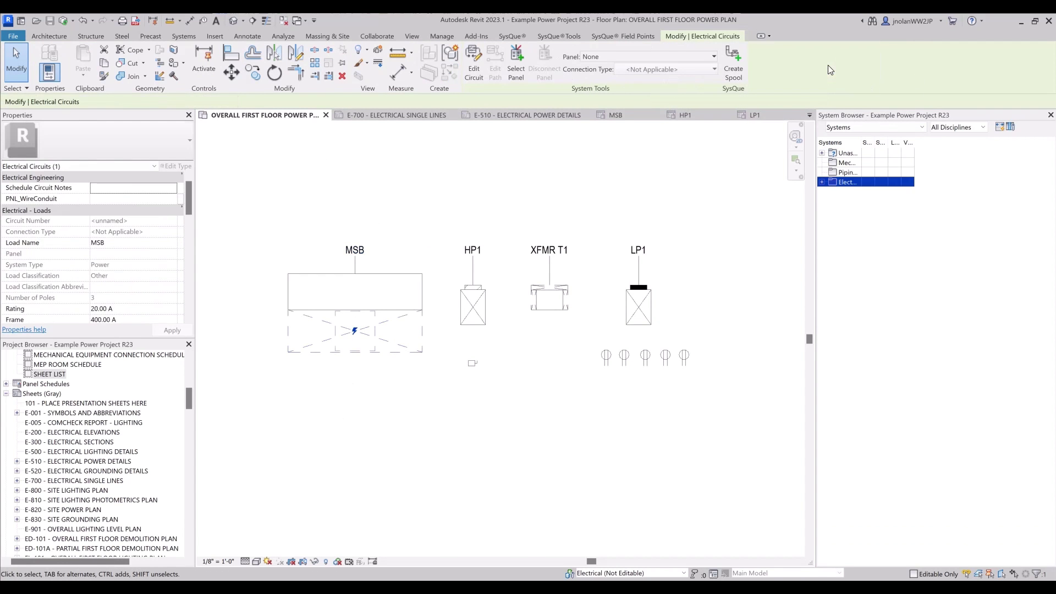
{"action": "left_click", "coordinate": [602, 59]}
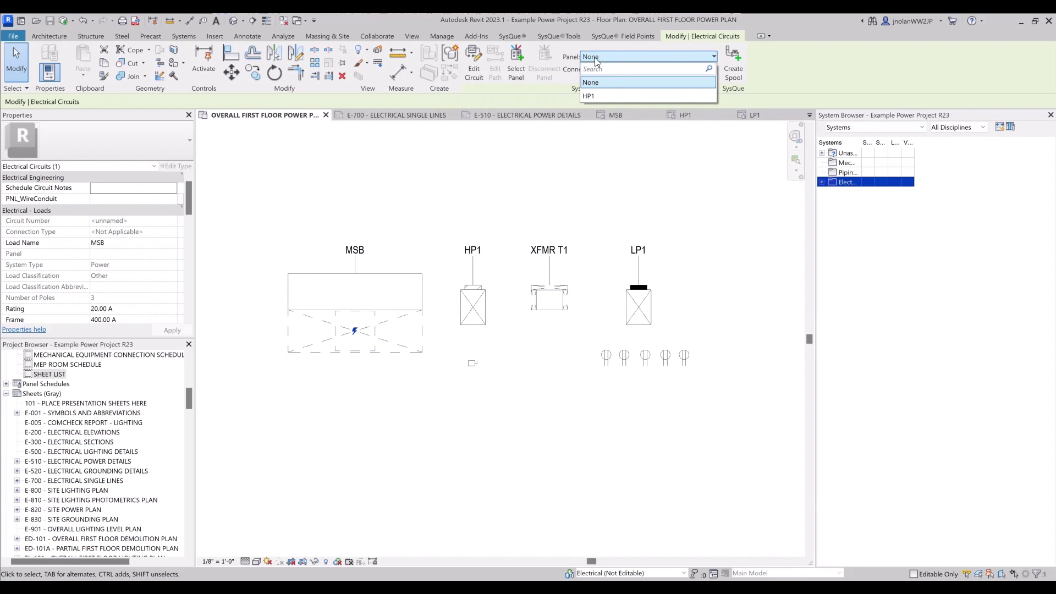
{"action": "left_click", "coordinate": [596, 83]}
- Set both the rating and the frame of the MSB circuit to 4000 A
{"action": "left_click", "coordinate": [143, 309]}
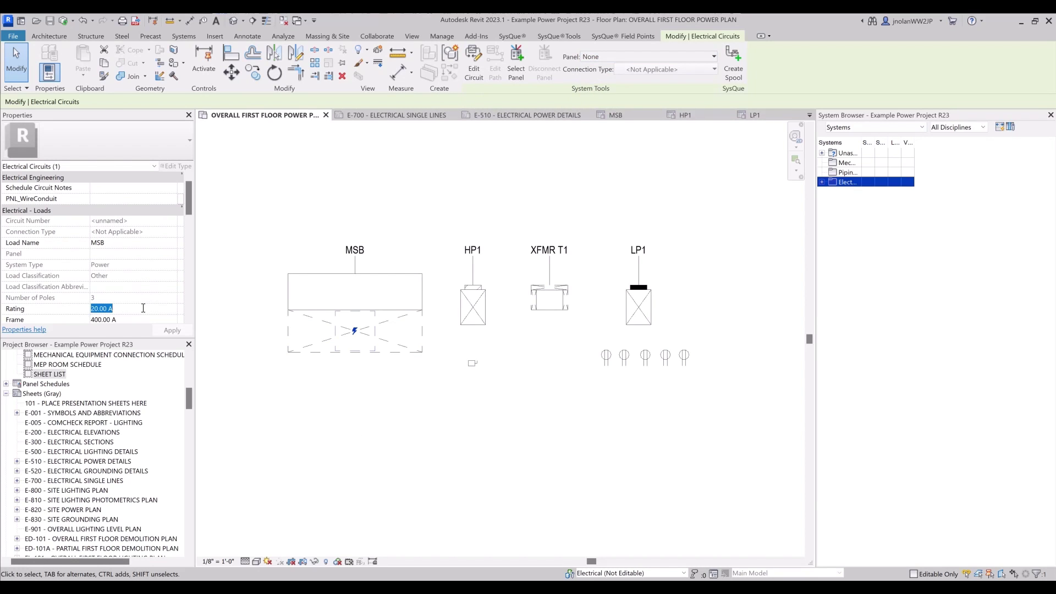
{"action": "type", "text": "4000"}
{"action": "key", "text": "Return"}
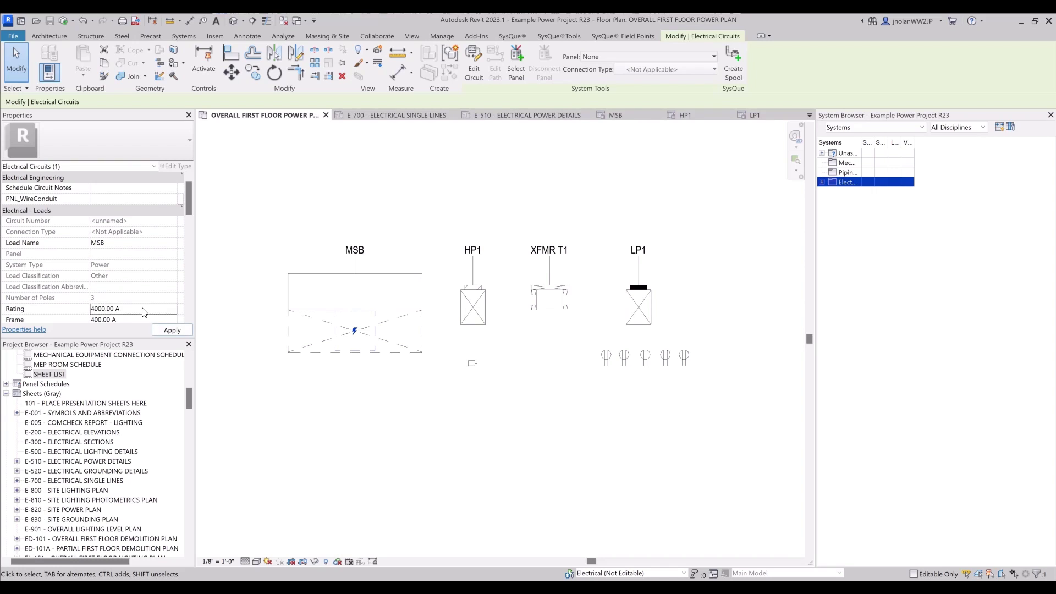
{"action": "scroll", "coordinate": [143, 312], "scroll_direction": "down", "scroll_amount": 1}
{"action": "left_click", "coordinate": [142, 296]}
{"action": "type", "text": "400"}
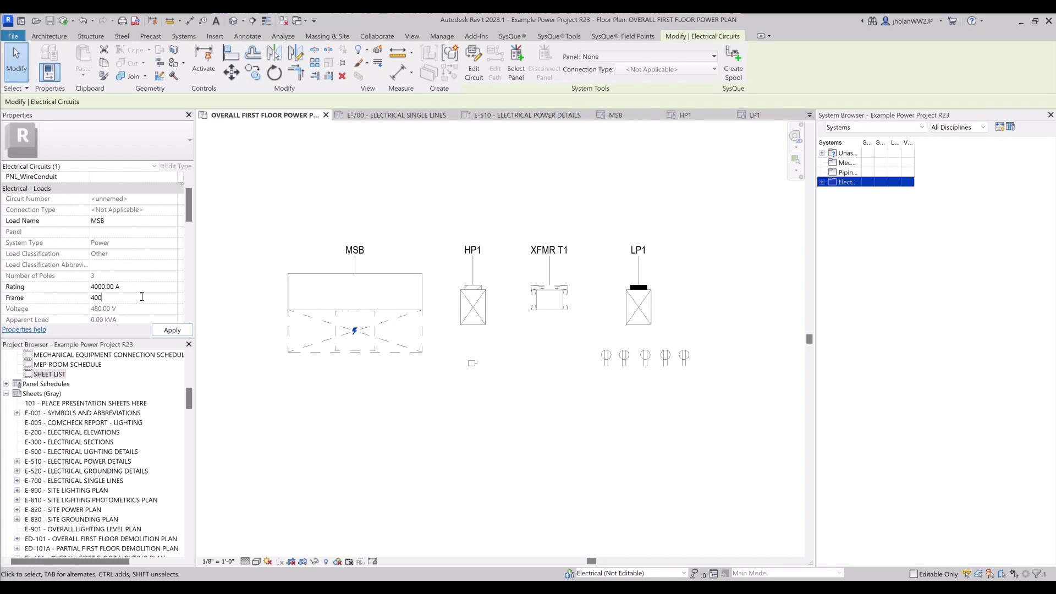
{"action": "type", "text": "0"}
{"action": "key", "text": "Return"}
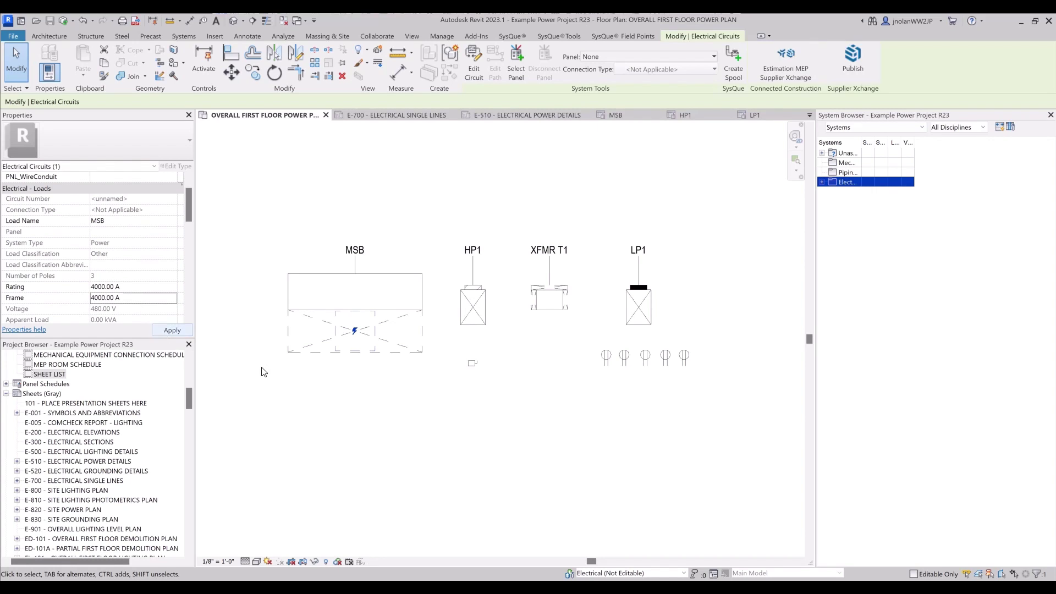
- Select switchboard MSB and expand its entry in the electrical power systems tree to examine its circuit
{"action": "left_click", "coordinate": [373, 450]}
{"action": "left_click", "coordinate": [359, 293]}
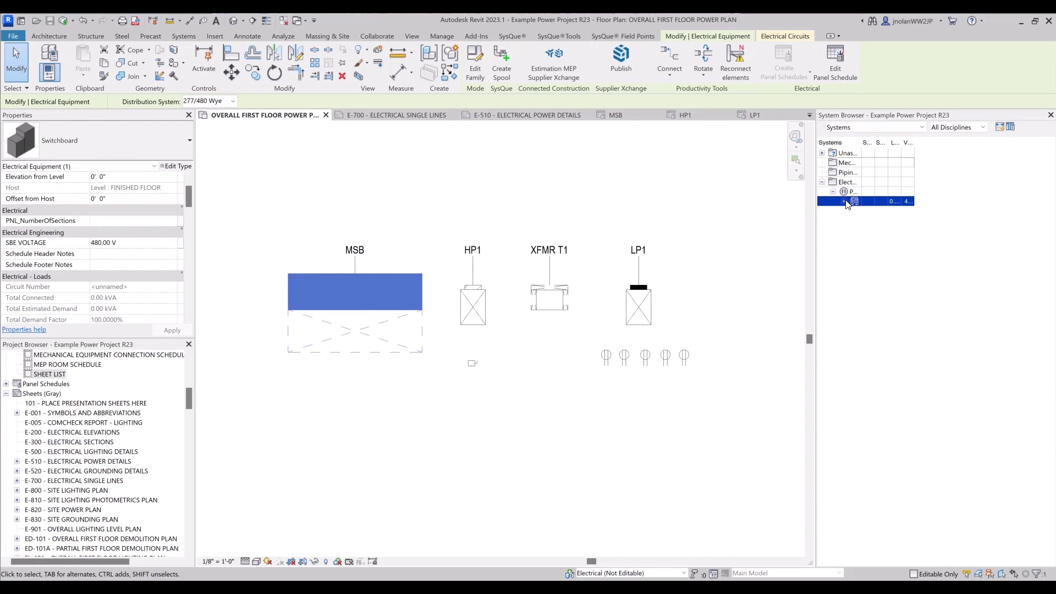
{"action": "left_click", "coordinate": [844, 201]}
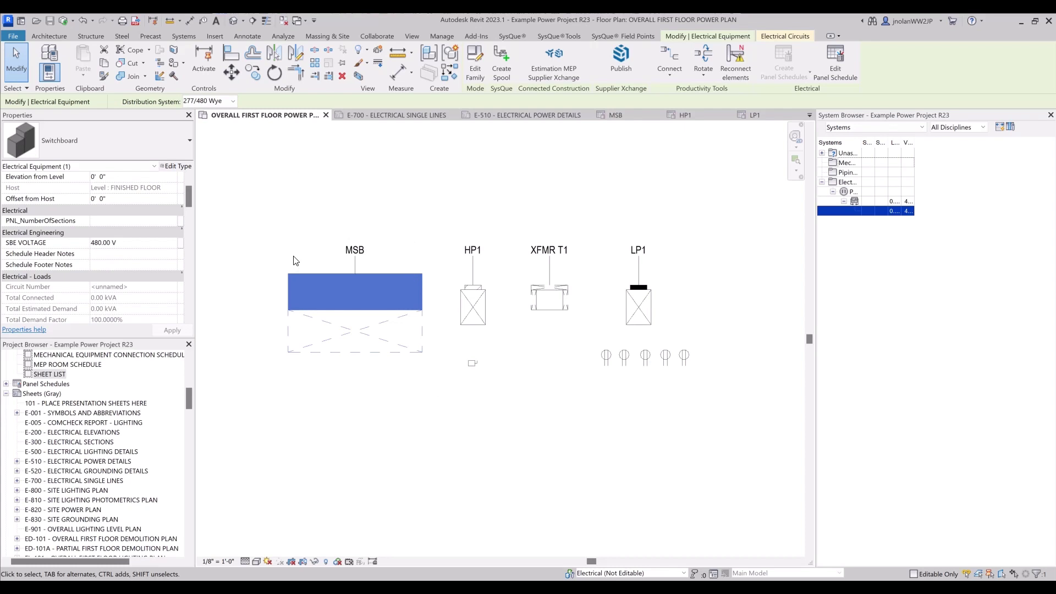
{"action": "left_click", "coordinate": [416, 445]}
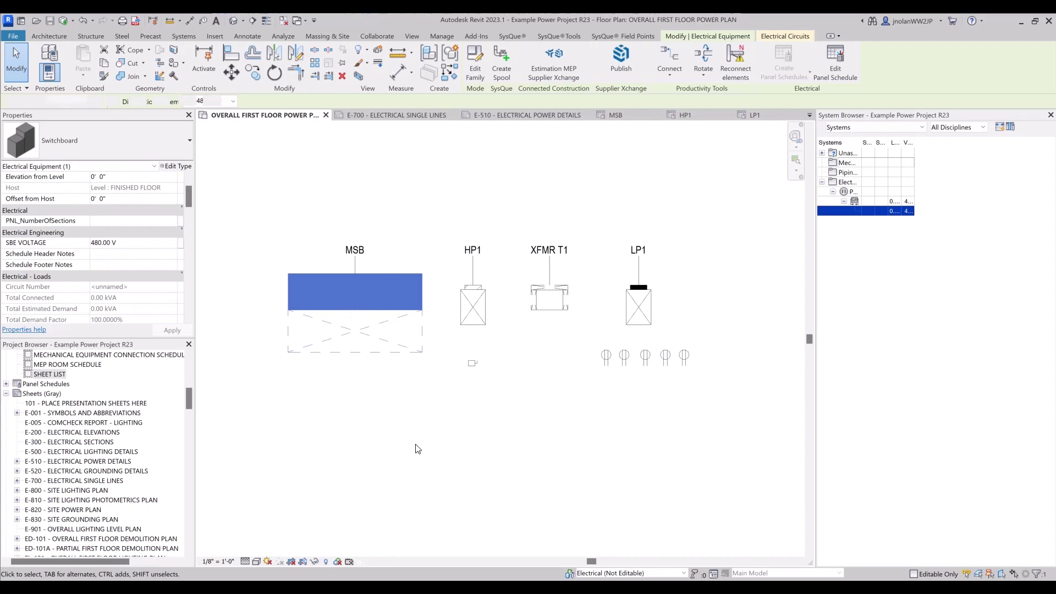
- Create a 3-pole, 480 V power circuit for panel HP1 and feed it from panel MSB
{"action": "left_click", "coordinate": [474, 313]}
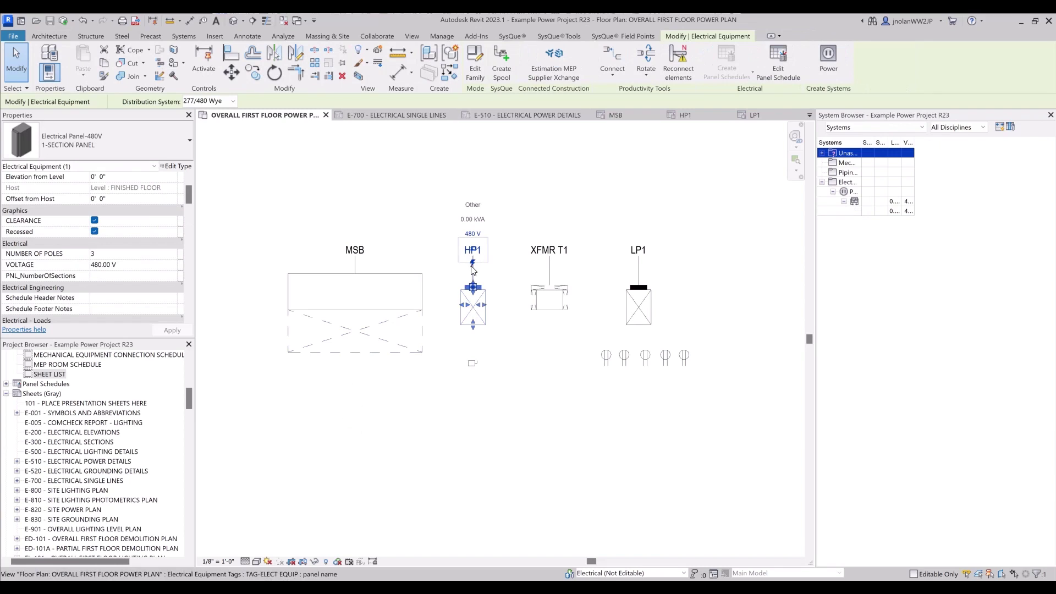
{"action": "left_click", "coordinate": [831, 61]}
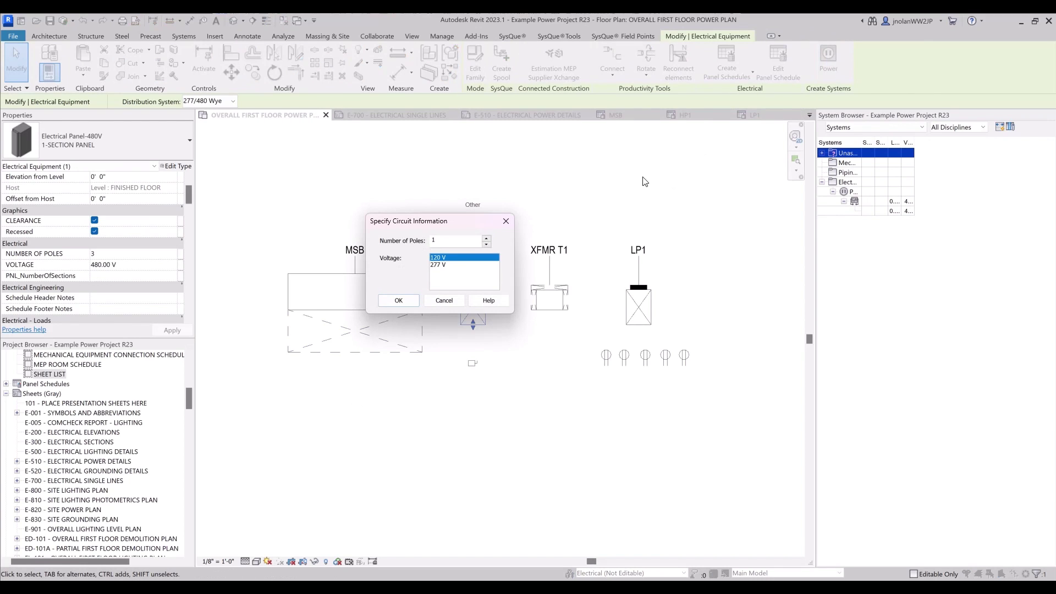
{"action": "double_click", "coordinate": [486, 238]}
{"action": "left_click", "coordinate": [437, 271]}
{"action": "left_click", "coordinate": [398, 301]}
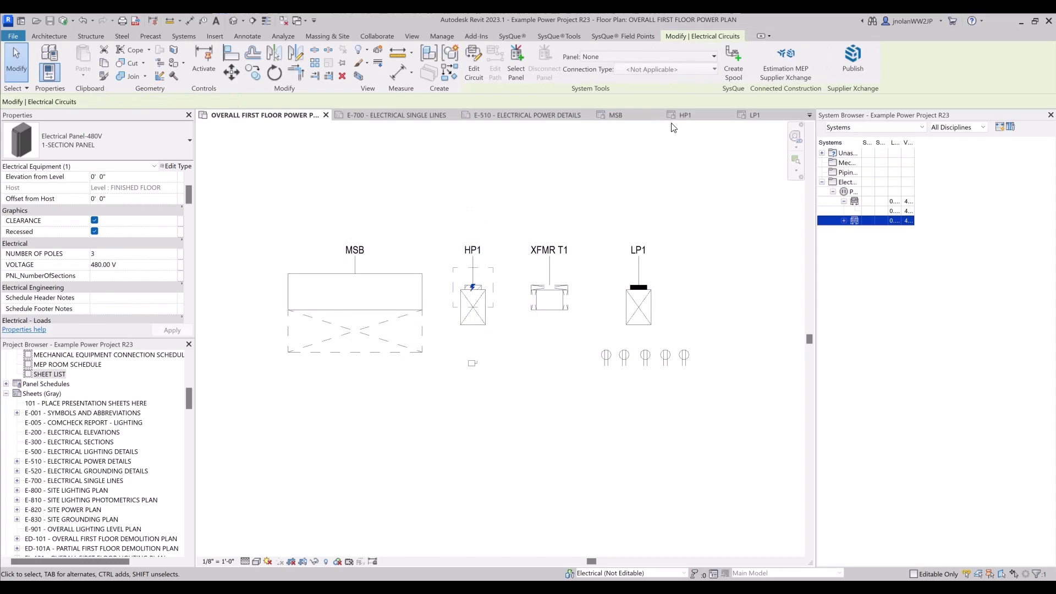
{"action": "left_click", "coordinate": [702, 53]}
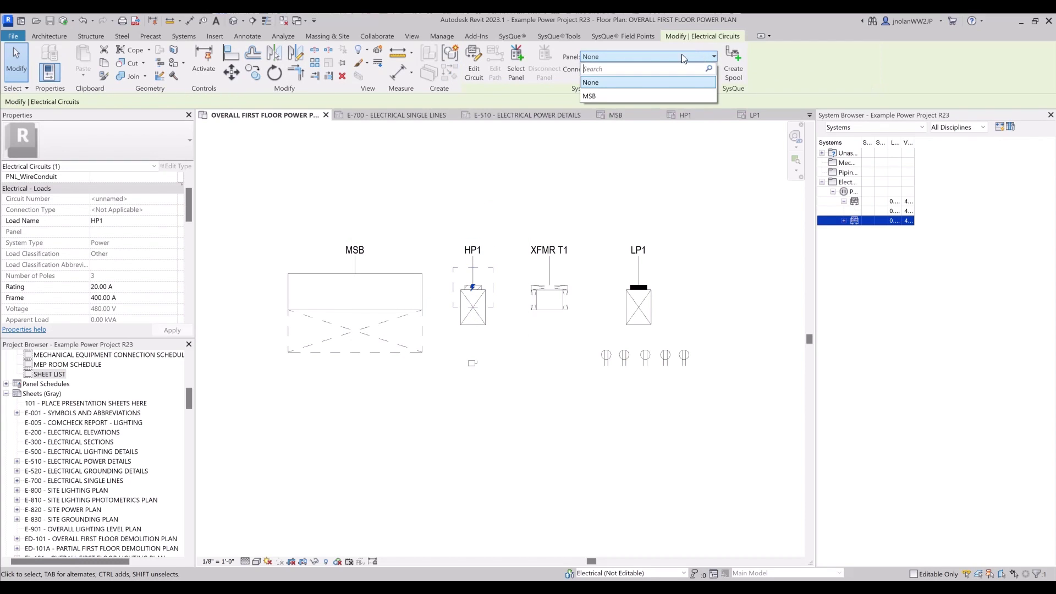
{"action": "left_click", "coordinate": [592, 98]}
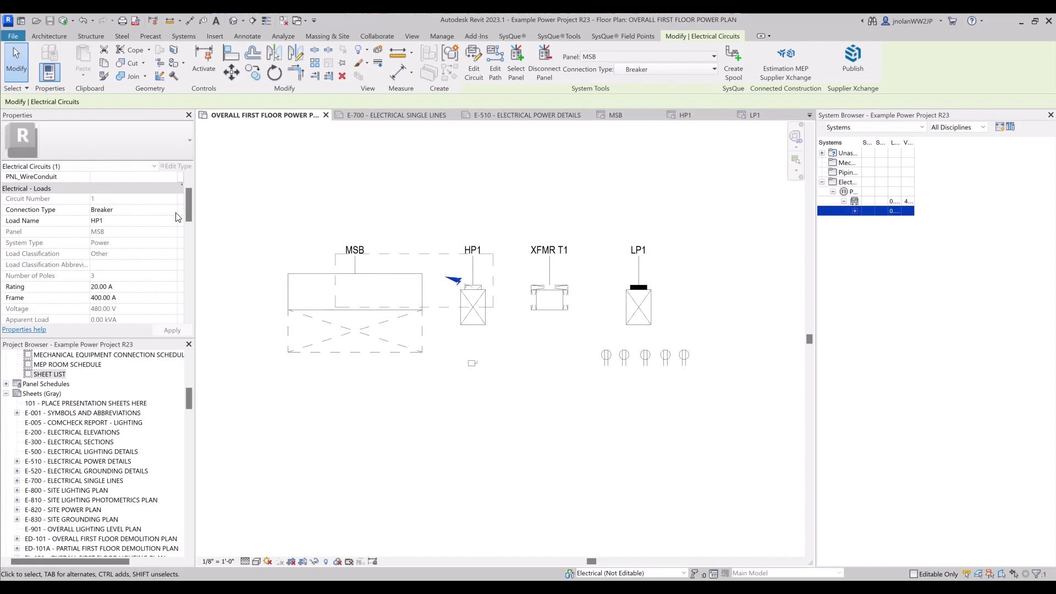
- Review the HP1 circuit's connection type options and load name, keeping Breaker as the connection type
{"action": "left_click", "coordinate": [105, 222]}
{"action": "left_click", "coordinate": [131, 209]}
{"action": "left_click", "coordinate": [173, 211]}
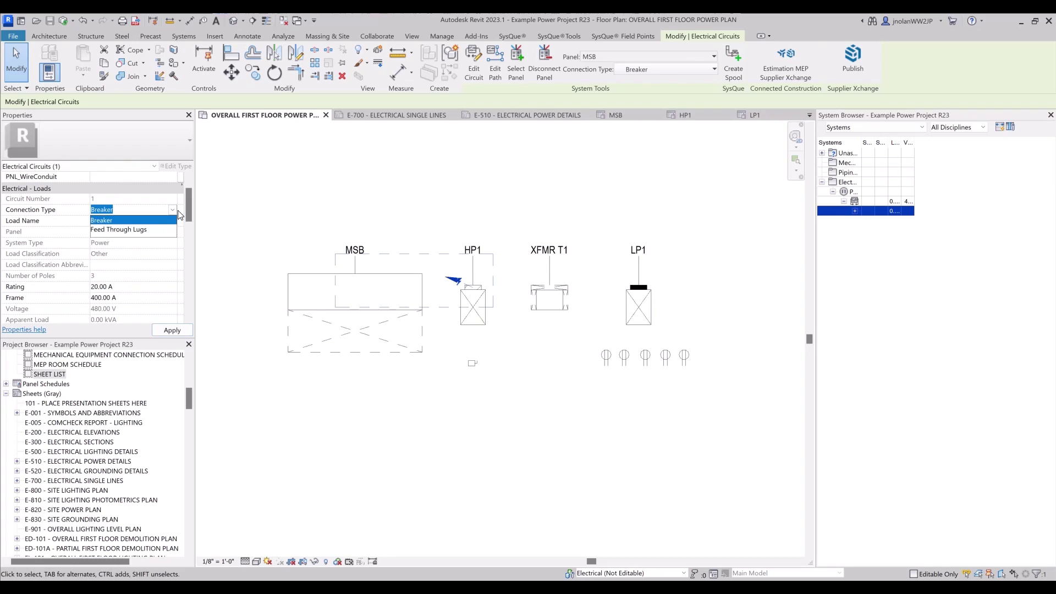
{"action": "left_click", "coordinate": [112, 226]}
{"action": "left_click", "coordinate": [115, 207]}
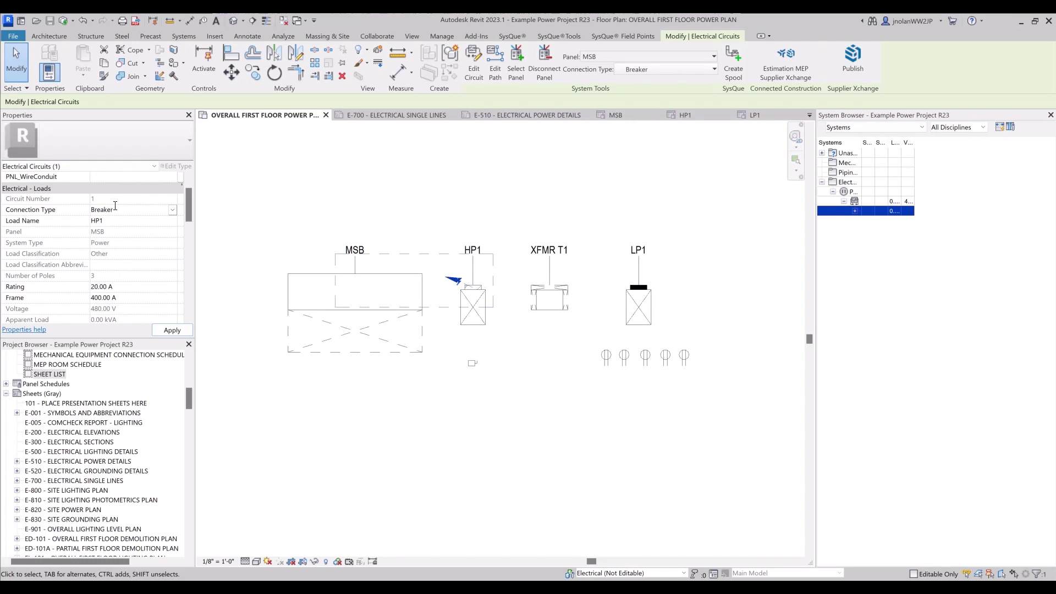
{"action": "left_click", "coordinate": [111, 221]}
{"action": "left_click_drag", "start_coordinate": [110, 221], "coordinate": [89, 221]}
{"action": "left_click", "coordinate": [172, 330]}
- Set both the rating and the frame of the HP1 circuit to 200 A
{"action": "left_click", "coordinate": [135, 287]}
{"action": "type", "text": "200"}
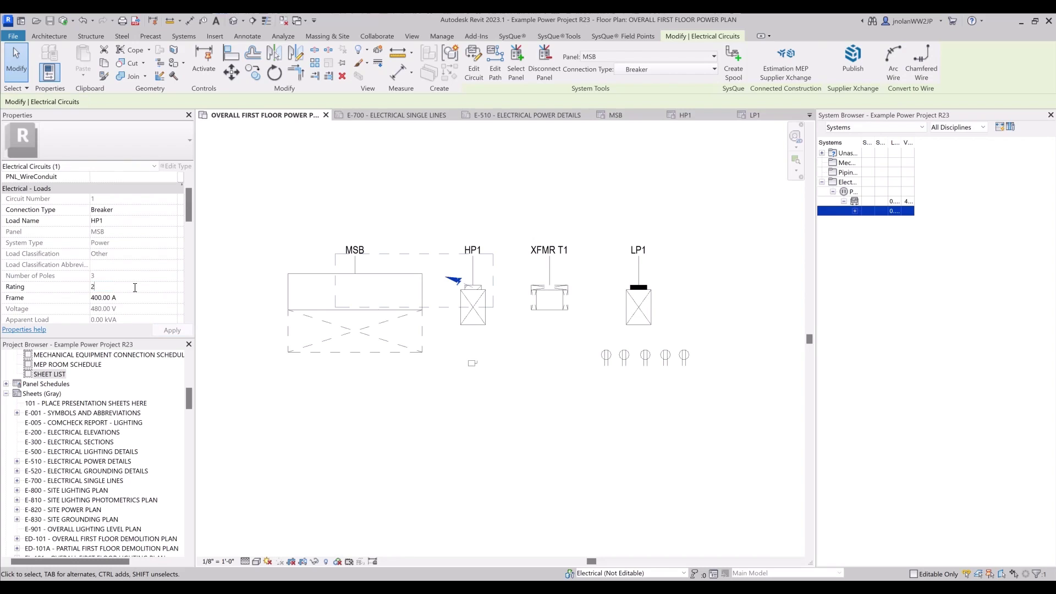
{"action": "left_click", "coordinate": [136, 298]}
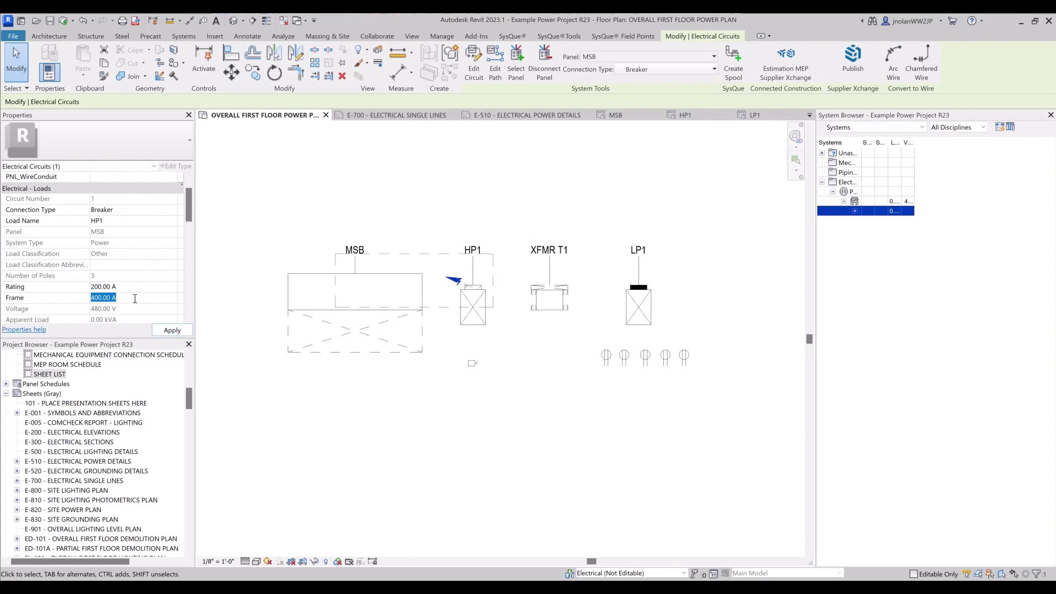
{"action": "type", "text": "200"}
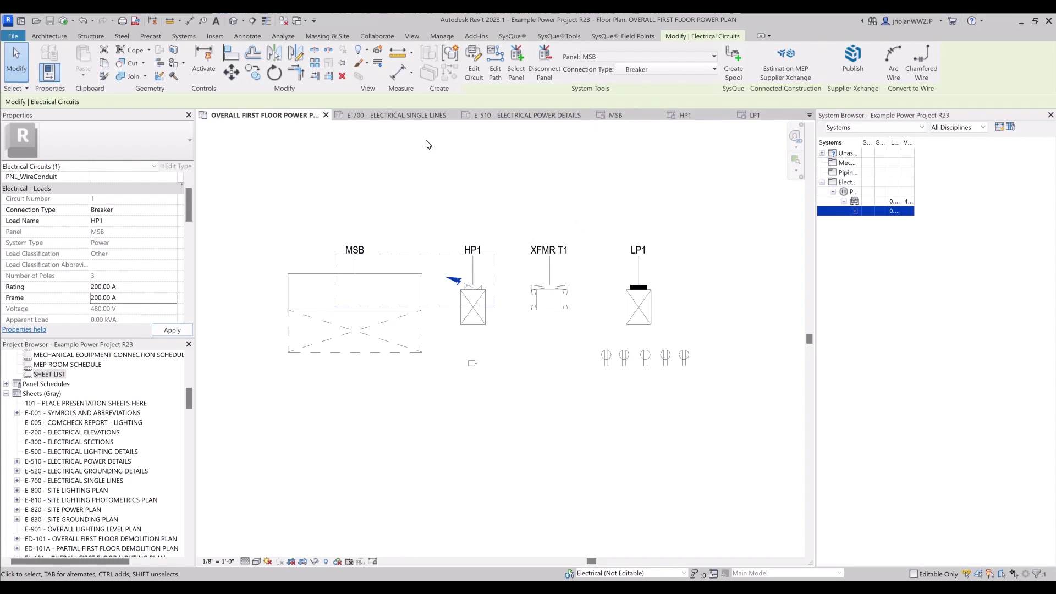
- Check the wire type assigned to the HP1 circuit, then deselect the circuit
{"action": "scroll", "coordinate": [141, 263], "scroll_direction": "down", "scroll_amount": 5}
{"action": "scroll", "coordinate": [142, 264], "scroll_direction": "down", "scroll_amount": 6}
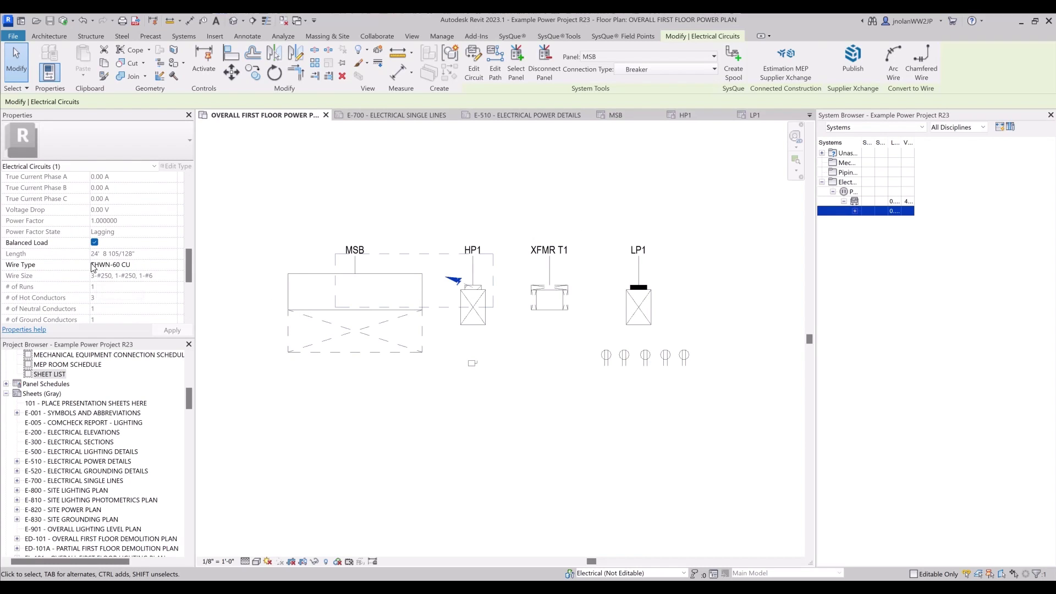
{"action": "left_click", "coordinate": [122, 266]}
{"action": "left_click", "coordinate": [449, 438]}
- Open the project's wiring types in Electrical Settings and widen the Name column to read the full names
{"action": "left_click", "coordinate": [441, 36]}
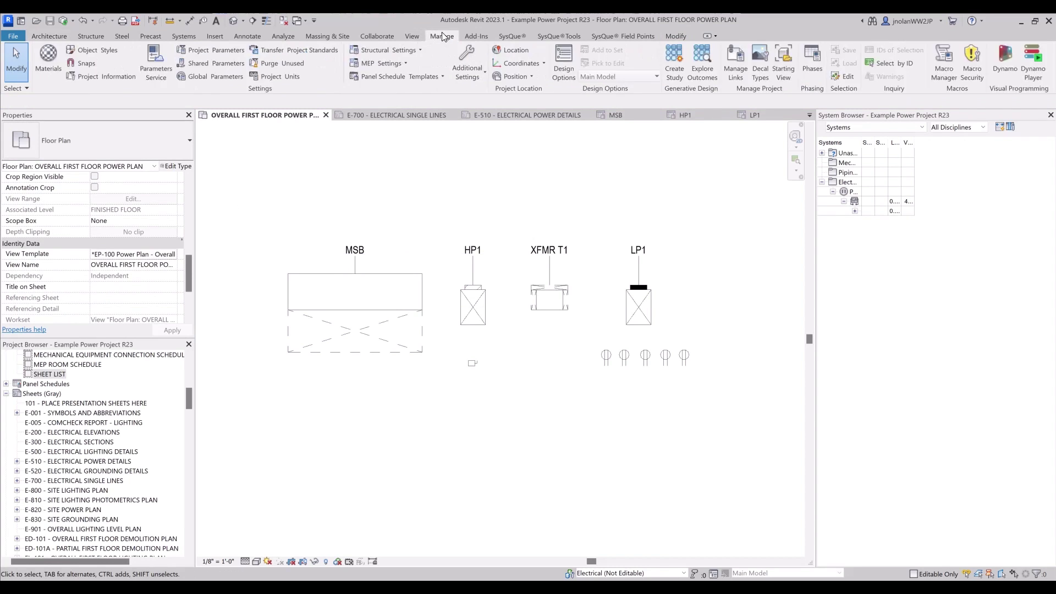
{"action": "left_click", "coordinate": [379, 64]}
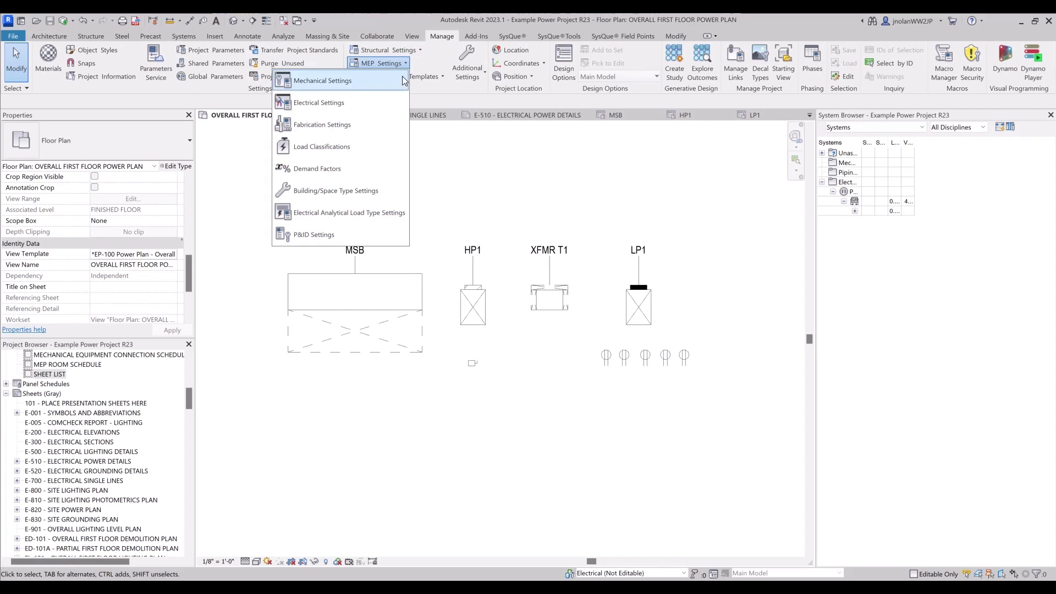
{"action": "left_click", "coordinate": [347, 100]}
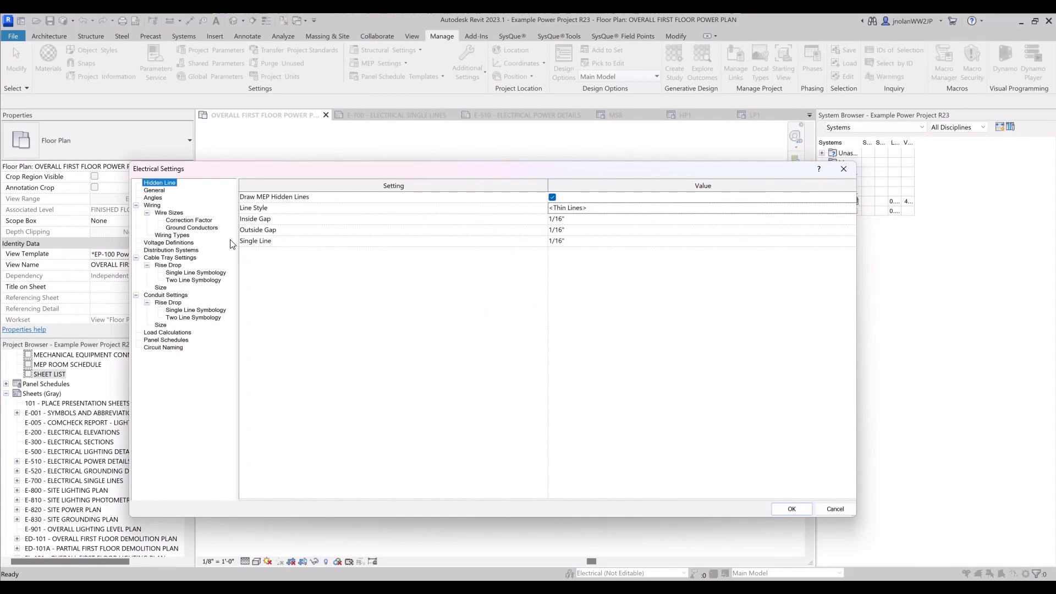
{"action": "left_click", "coordinate": [172, 235]}
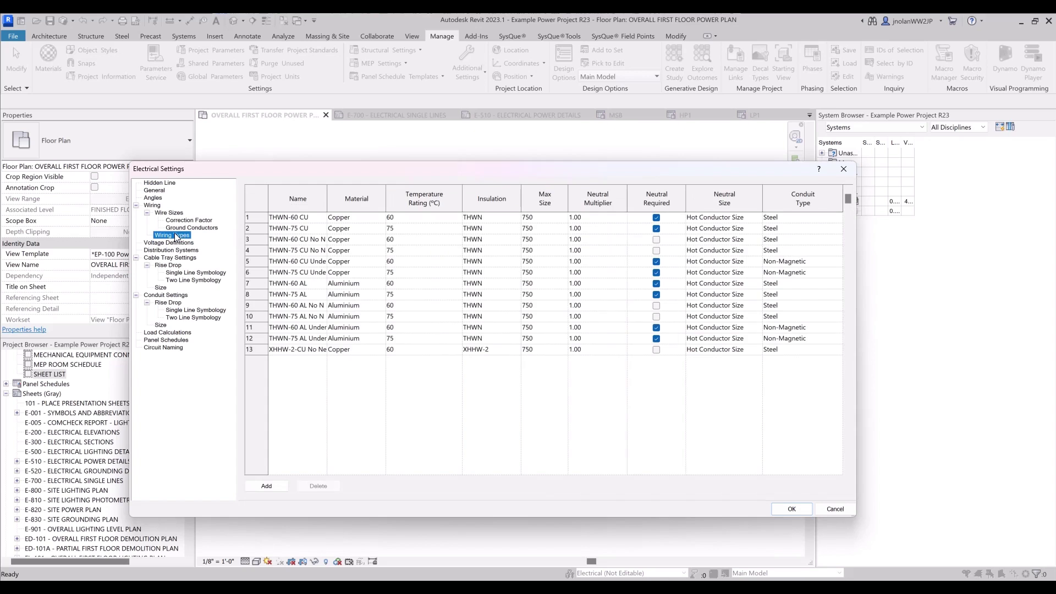
{"action": "left_click_drag", "start_coordinate": [327, 199], "coordinate": [373, 197]}
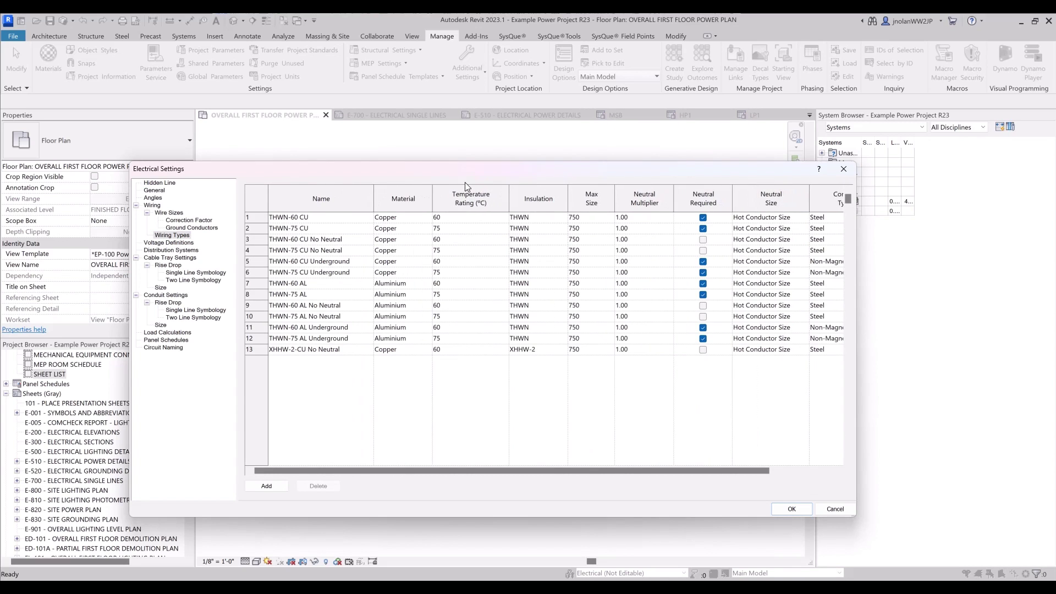
{"action": "left_click_drag", "start_coordinate": [467, 174], "coordinate": [461, 169]}
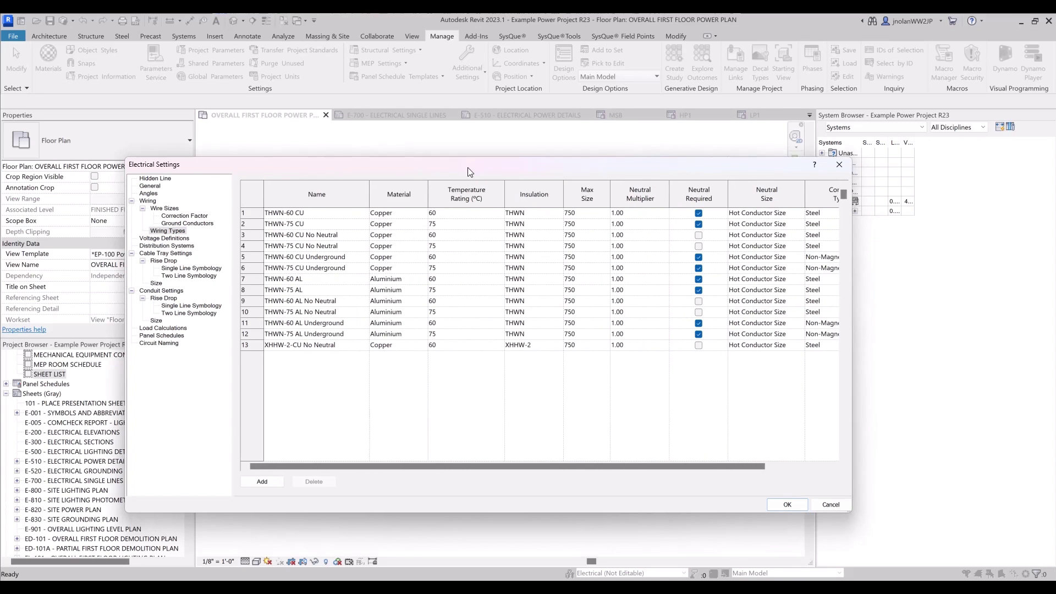
- Examine the copper THWN wiring types rated 60 and 75, both with and without a neutral
{"action": "left_click_drag", "start_coordinate": [313, 213], "coordinate": [287, 224]}
{"action": "left_click", "coordinate": [299, 226]}
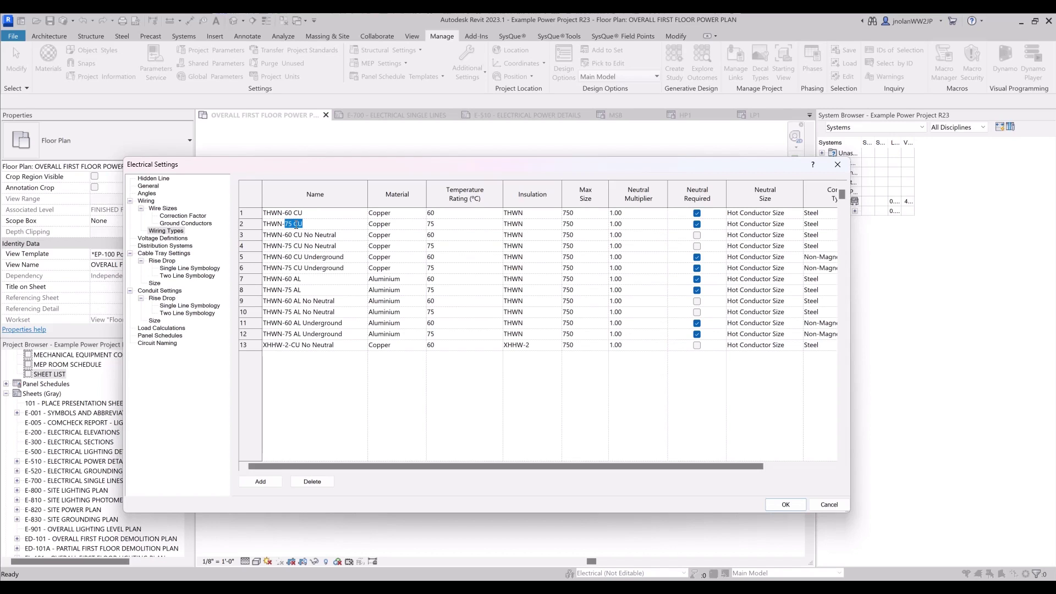
{"action": "left_click", "coordinate": [296, 225]}
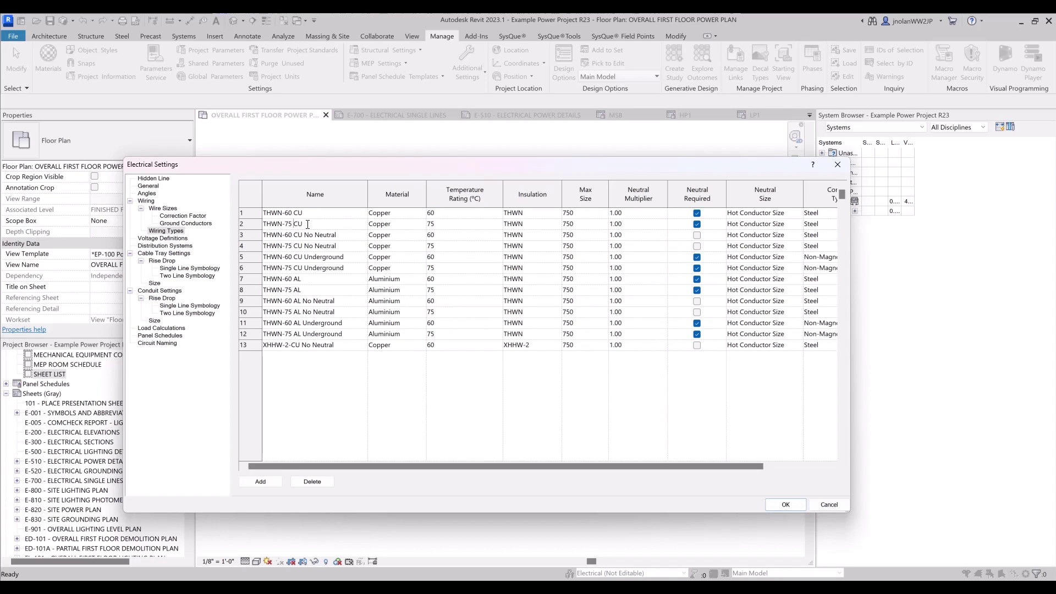
{"action": "left_click_drag", "start_coordinate": [338, 245], "coordinate": [263, 246]}
{"action": "left_click", "coordinate": [338, 235]}
{"action": "left_click", "coordinate": [338, 246]}
{"action": "left_click", "coordinate": [346, 235]}
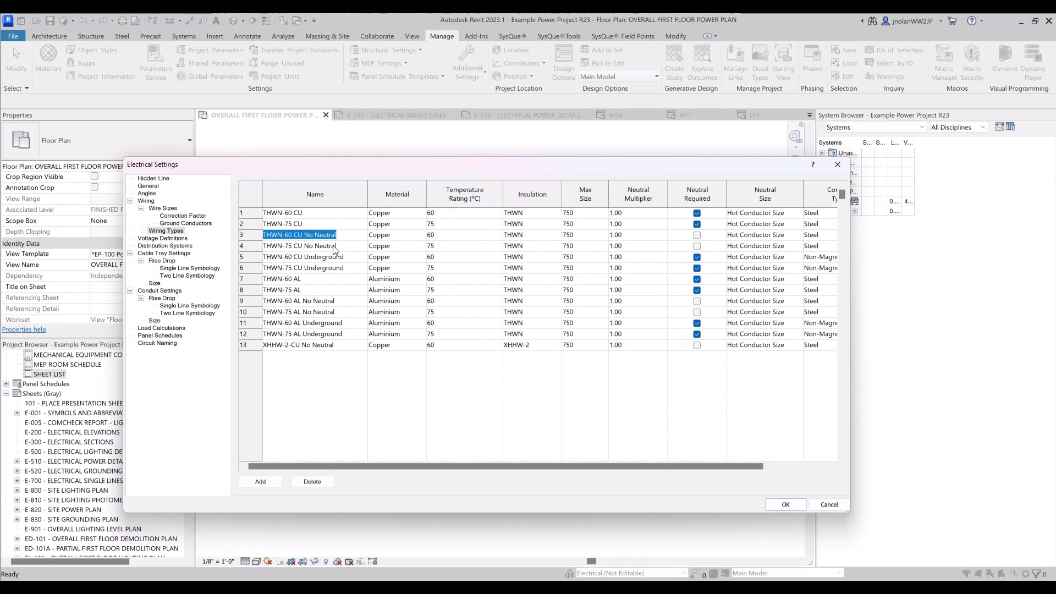
{"action": "left_click", "coordinate": [336, 235]}
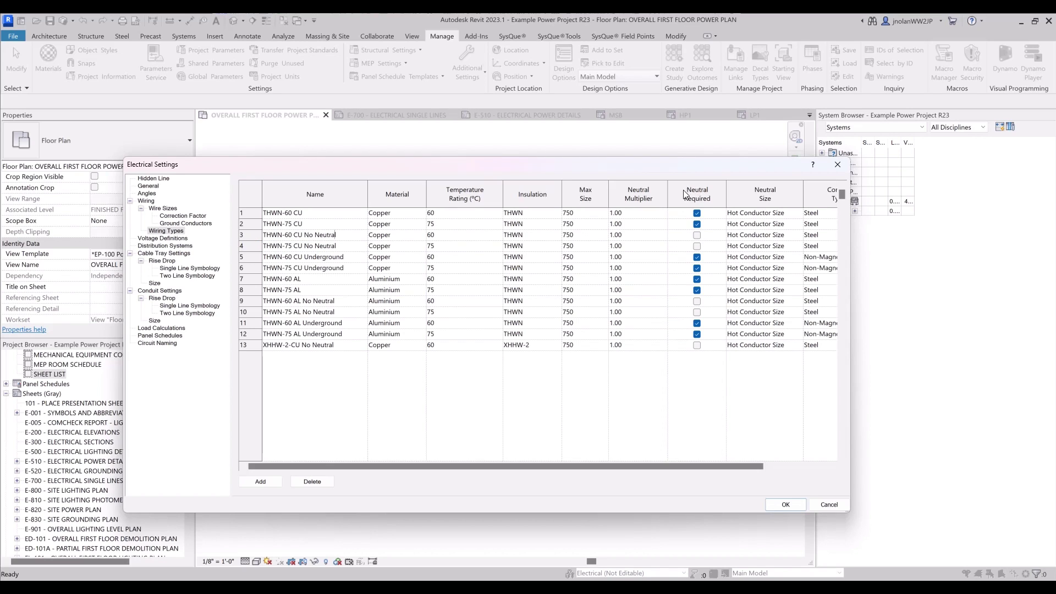
- Examine the conduit type of the underground copper wiring types and the entries for the aluminium THWN types
{"action": "double_click", "coordinate": [333, 257]}
{"action": "left_click_drag", "start_coordinate": [349, 256], "coordinate": [267, 257]}
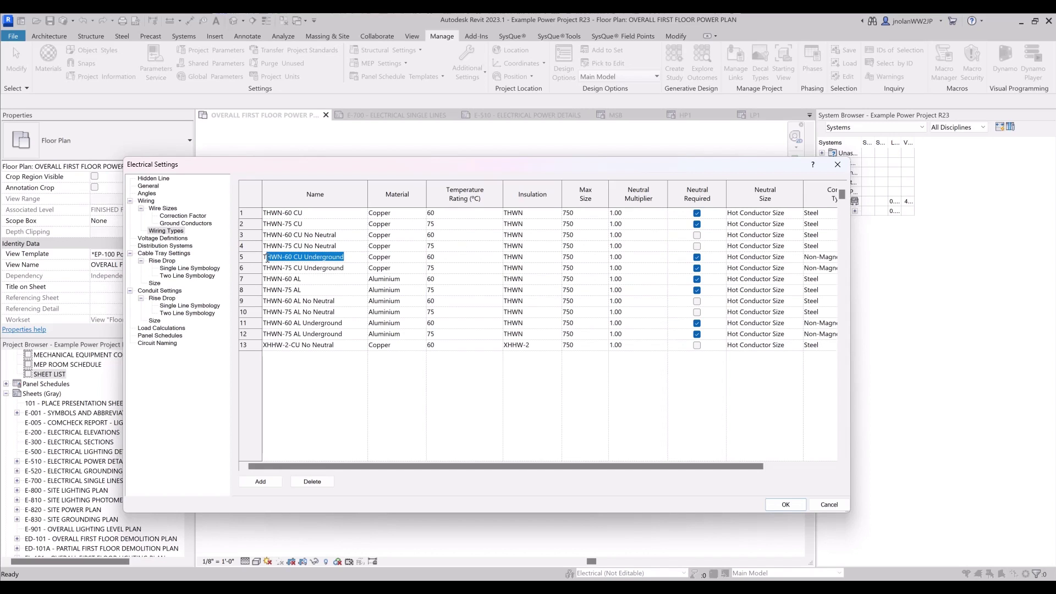
{"action": "left_click_drag", "start_coordinate": [851, 286], "coordinate": [888, 322]}
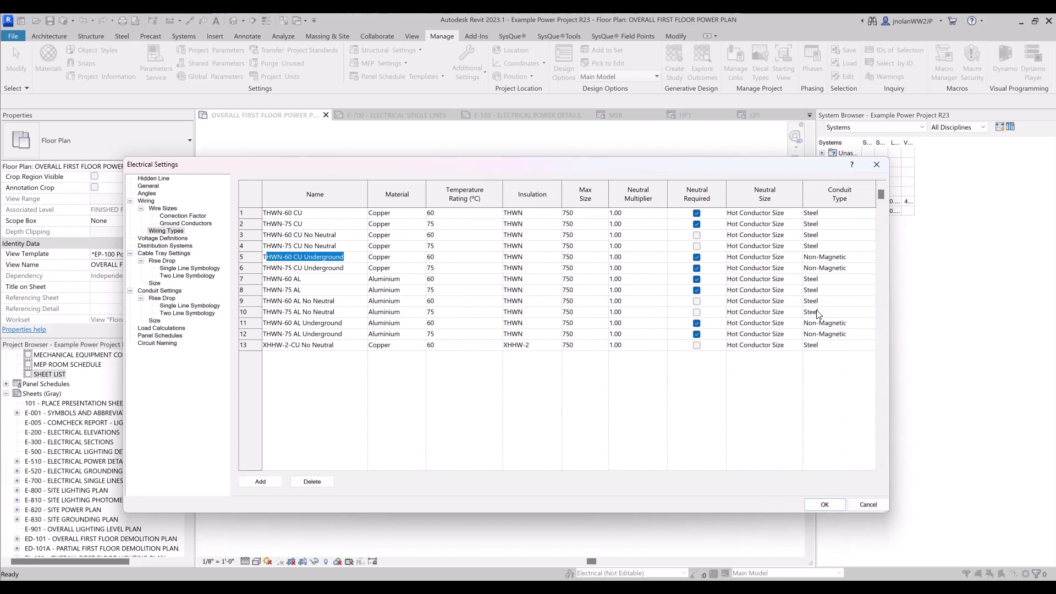
{"action": "left_click", "coordinate": [844, 258]}
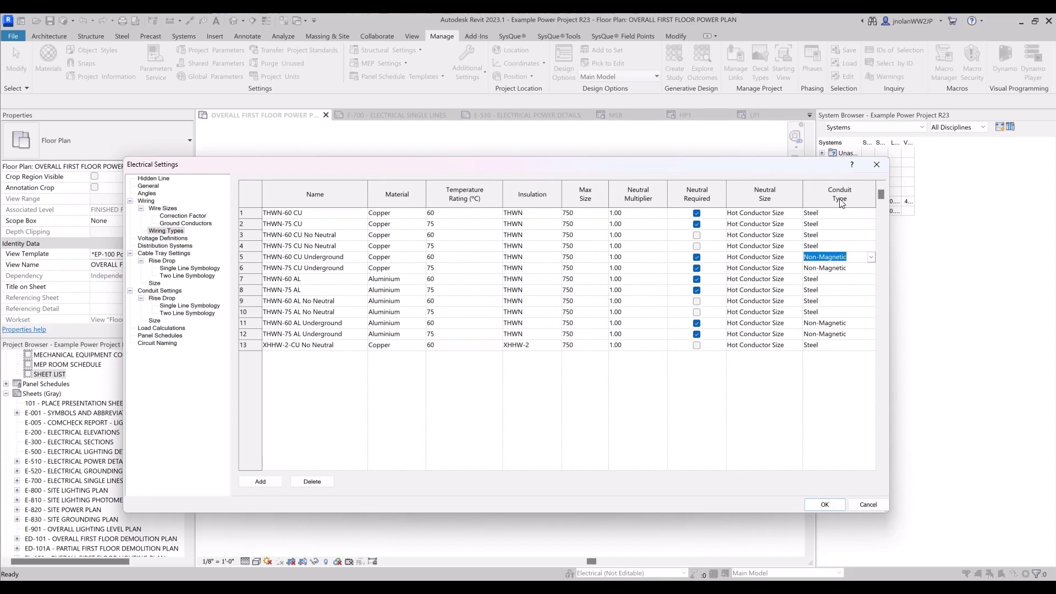
{"action": "left_click", "coordinate": [333, 260]}
{"action": "left_click", "coordinate": [309, 281]}
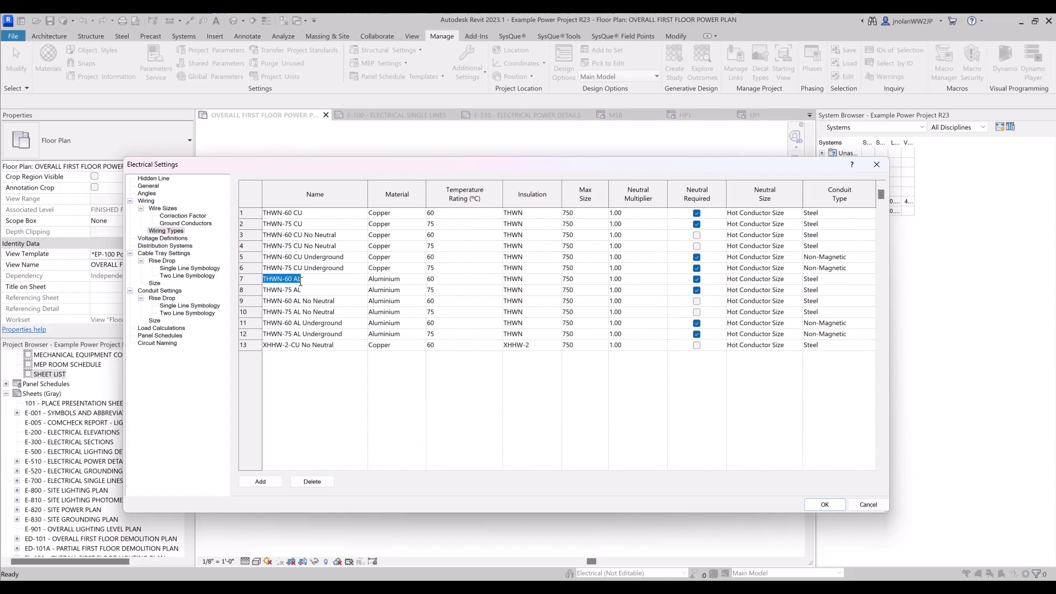
{"action": "left_click", "coordinate": [313, 305]}
- Compare the THWN-60 CU and THWN-75 CU wiring types and close Electrical Settings
{"action": "left_click", "coordinate": [302, 216]}
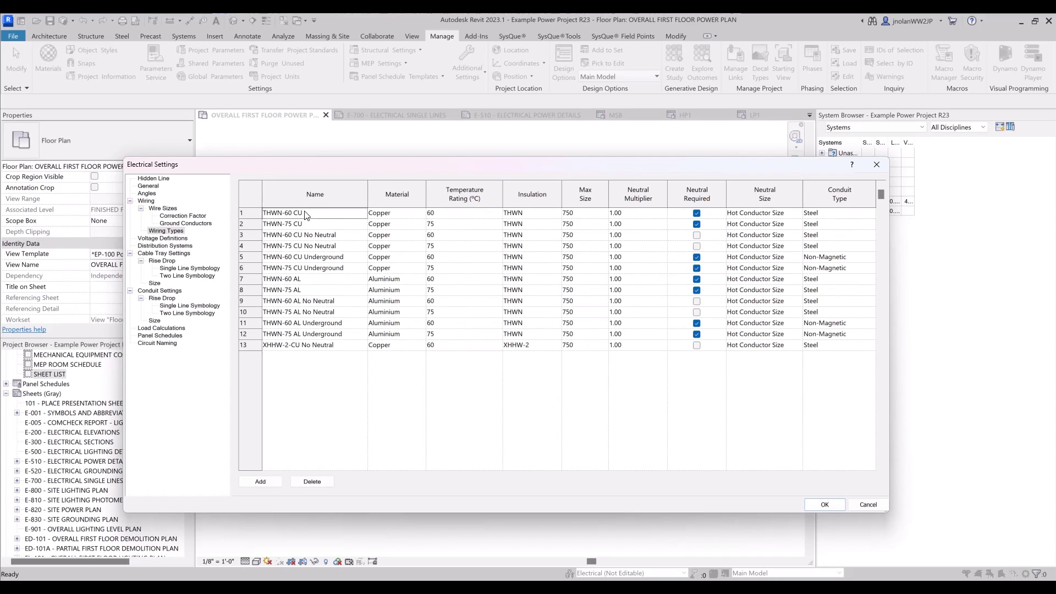
{"action": "left_click_drag", "start_coordinate": [303, 215], "coordinate": [279, 219]}
{"action": "left_click", "coordinate": [293, 223]}
{"action": "left_click_drag", "start_coordinate": [291, 223], "coordinate": [257, 217]}
{"action": "left_click", "coordinate": [318, 221]}
{"action": "left_click_drag", "start_coordinate": [321, 223], "coordinate": [265, 225]}
{"action": "left_click_drag", "start_coordinate": [306, 224], "coordinate": [263, 224]}
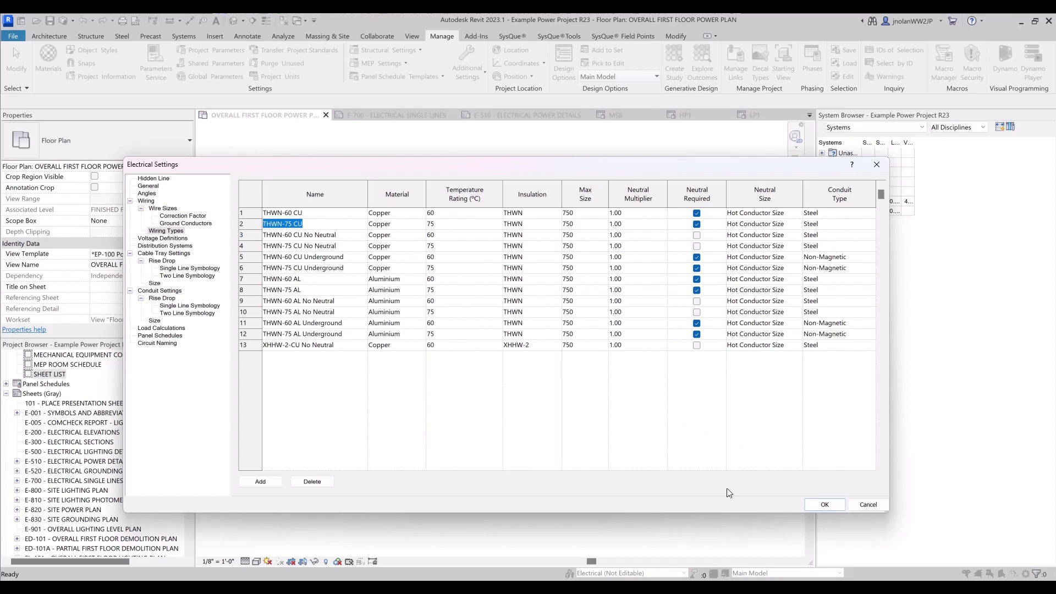
{"action": "left_click", "coordinate": [826, 505]}
- Set the wire type of the HP1 circuit to THWN-75 CU
{"action": "left_click", "coordinate": [472, 309]}
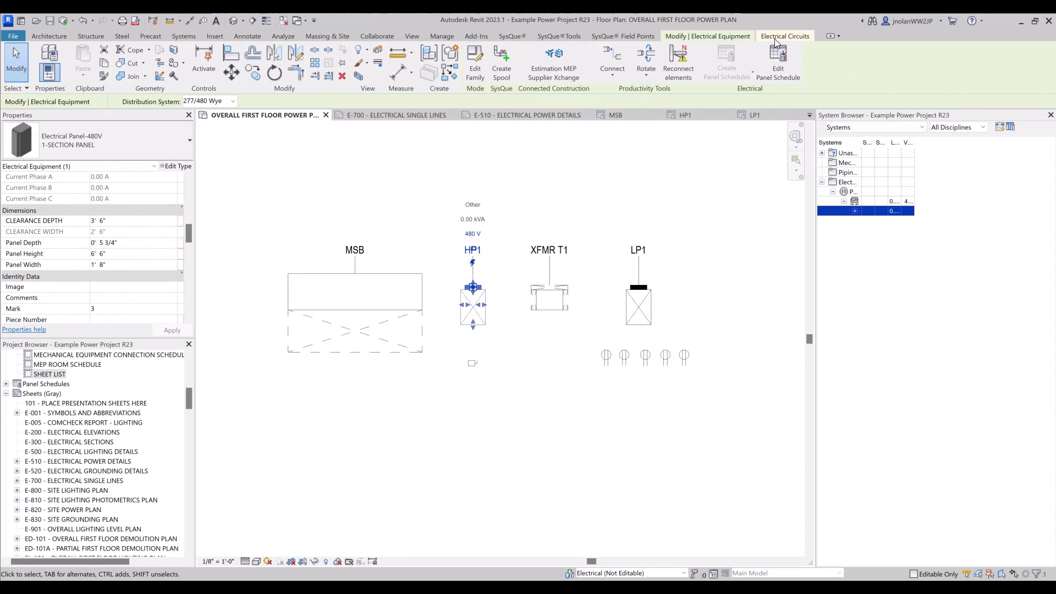
{"action": "left_click", "coordinate": [784, 37]}
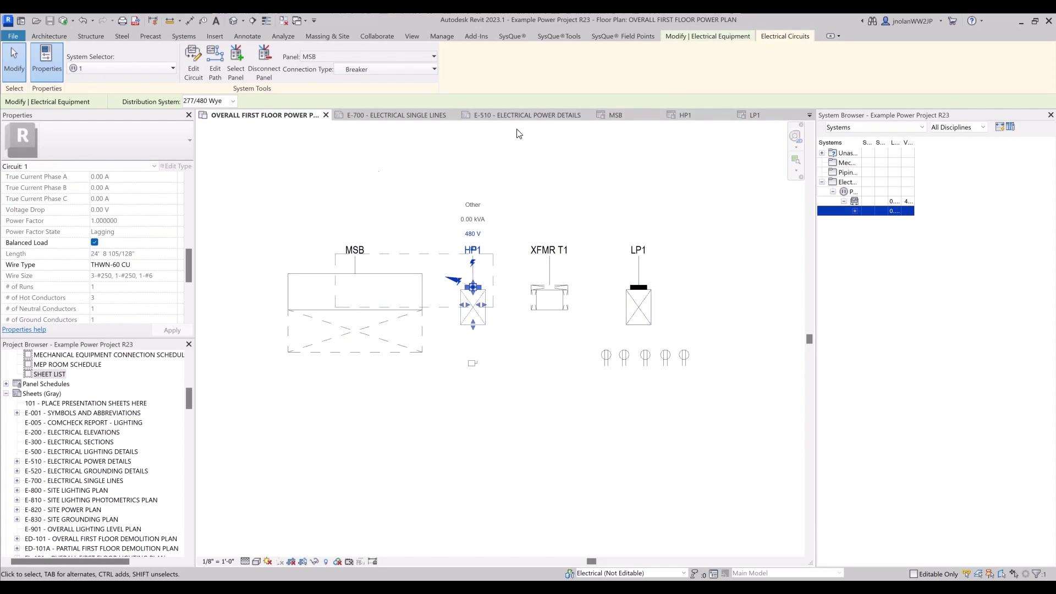
{"action": "left_click", "coordinate": [120, 265]}
{"action": "left_click", "coordinate": [172, 265]}
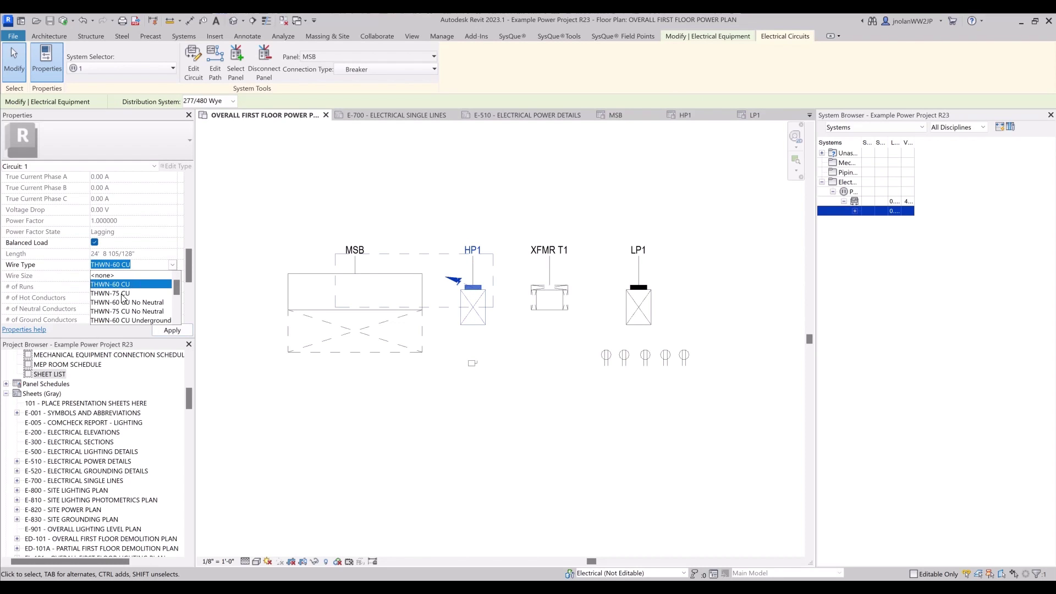
{"action": "left_click", "coordinate": [112, 279]}
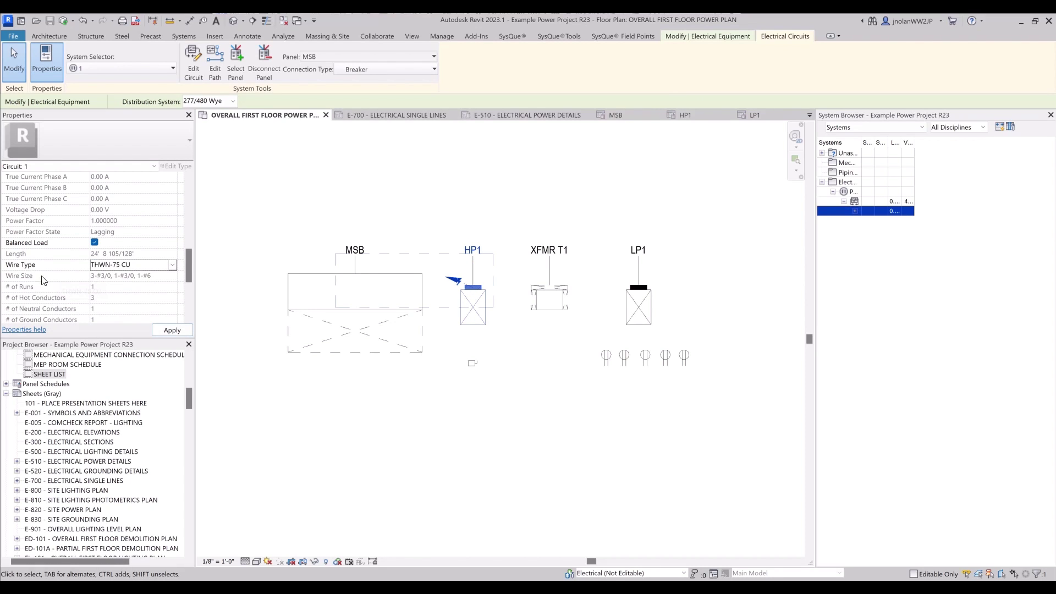